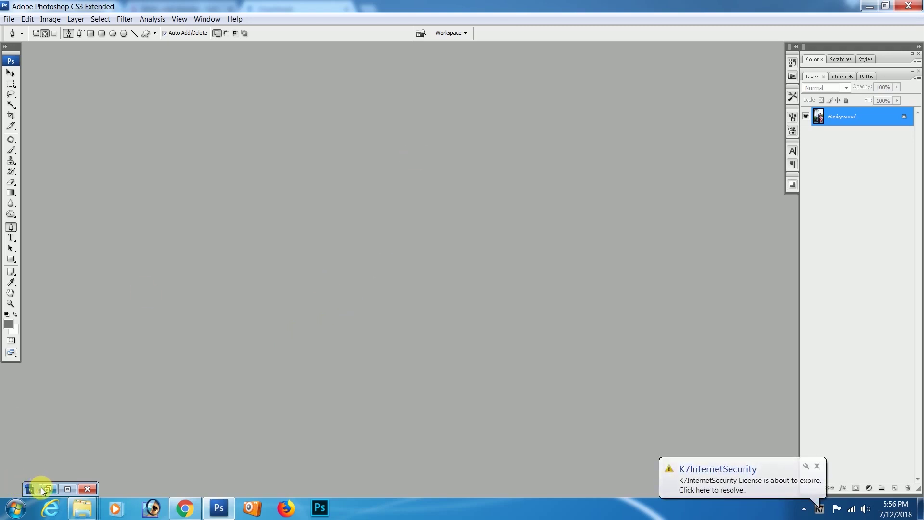
Restore the minimized wedding photo window in the workspace
double_click(25, 490)
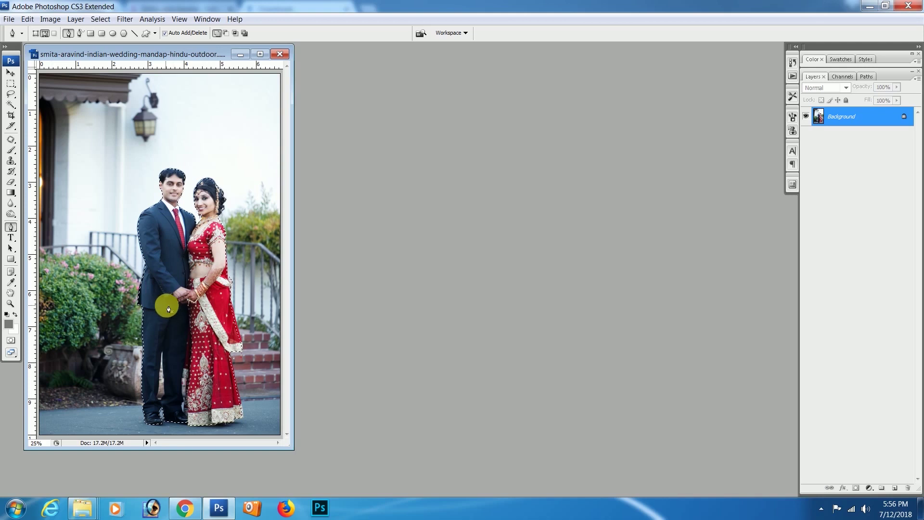
Load the couple path as a selection and create a new white Landscape 8 x 10 document
key("ctrl+Return")
key("ctrl+n")
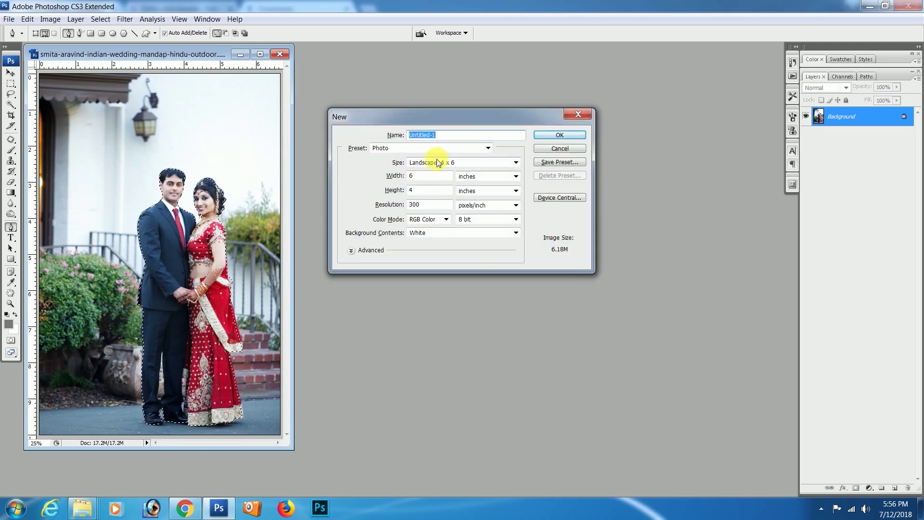
left_click(436, 161)
left_click(434, 202)
left_click(561, 135)
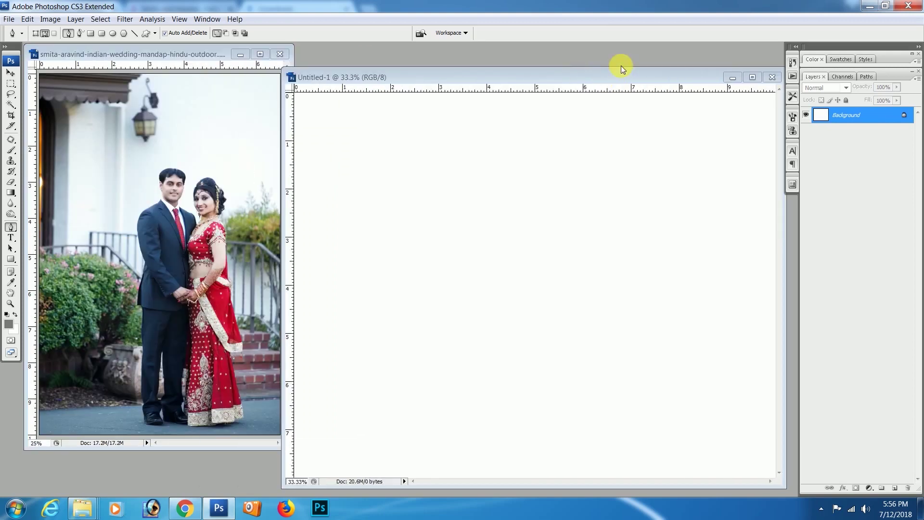
Zoom out, place Untitled-1 beside the photo, and drag the couple cutout into it
left_click_drag(621, 67, 608, 47)
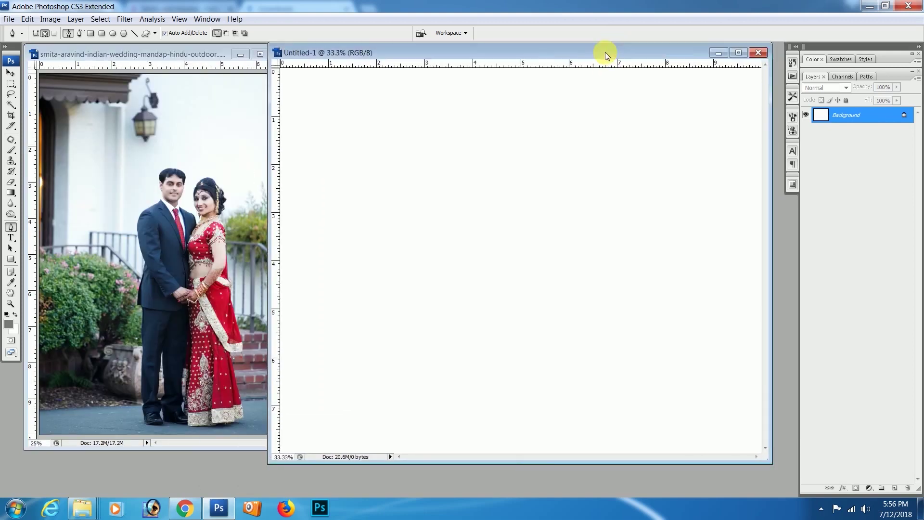
key("ctrl+minus")
key("ctrl+minus")
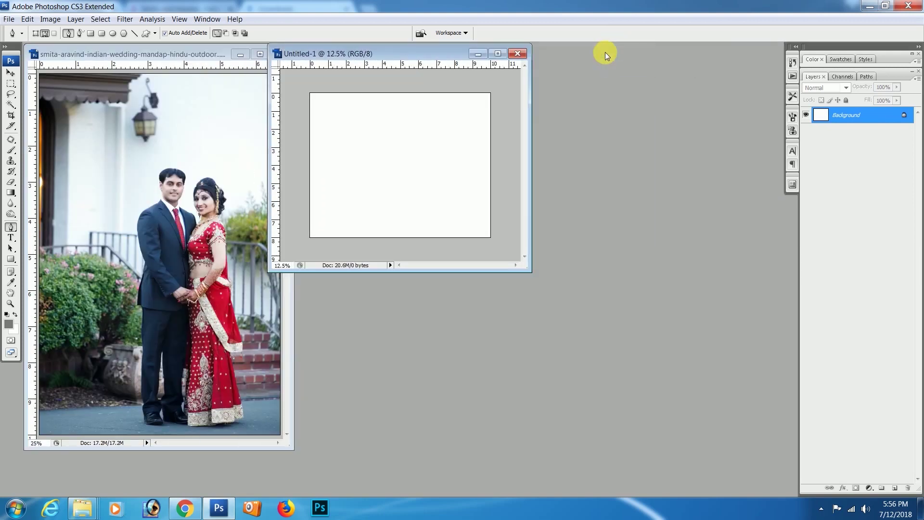
left_click_drag(340, 54, 461, 88)
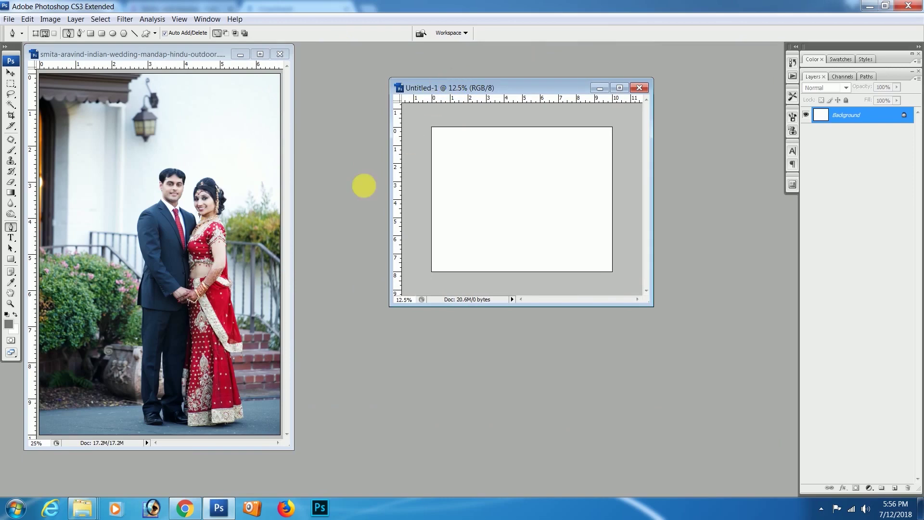
key("v")
mouse_move(230, 269)
left_mouse_down()
mouse_move(501, 218)
mouse_move(530, 186)
left_mouse_up()
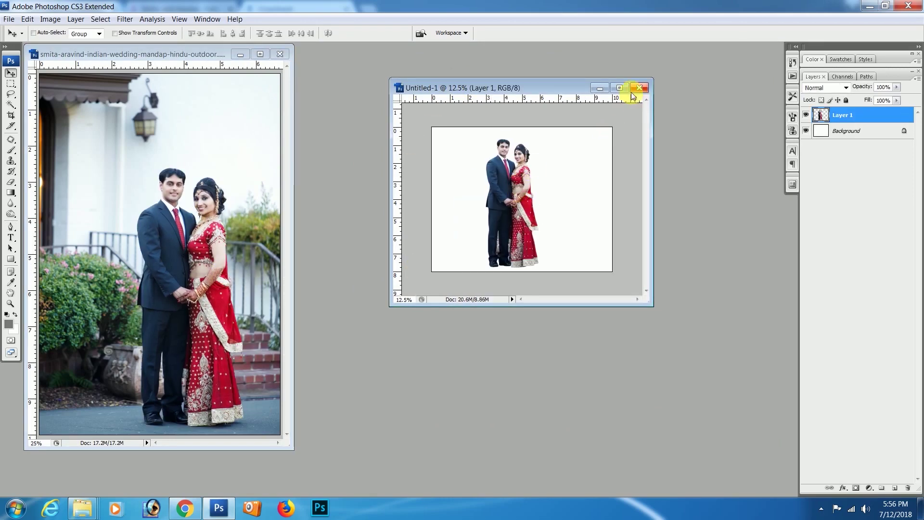
Maximize the new canvas, zoom in on the couple's legs, and test a Magic Wand selection there
left_click(620, 88)
key("ctrl+plus")
key("ctrl+plus")
key("ctrl+plus")
key("ctrl+plus")
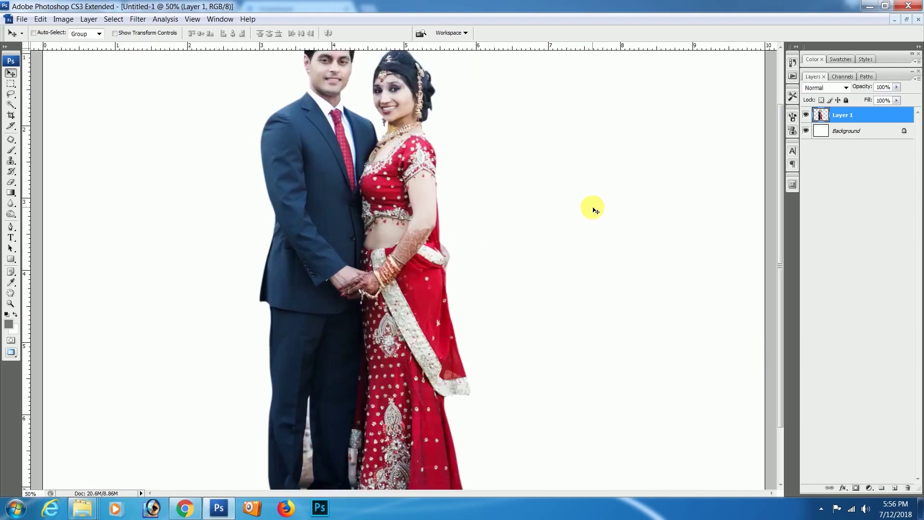
key("ctrl+plus")
left_click_drag(569, 217, 608, 53)
key("ctrl+plus")
scroll(366, 327, "down", 2)
key("w")
left_click(355, 332)
key("ctrl+d")
key("ctrl+plus")
Trace a Pen path down the gap between the groom's legs
key("p")
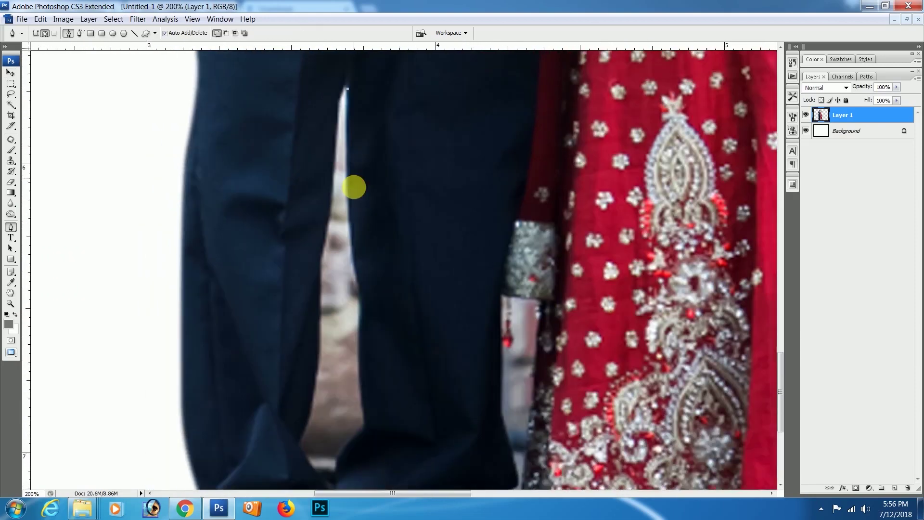
left_click(357, 215)
left_click(357, 263)
left_click(361, 375)
scroll(351, 361, "down", 1)
left_click(308, 324)
scroll(317, 288, "up", 3)
left_click(332, 256)
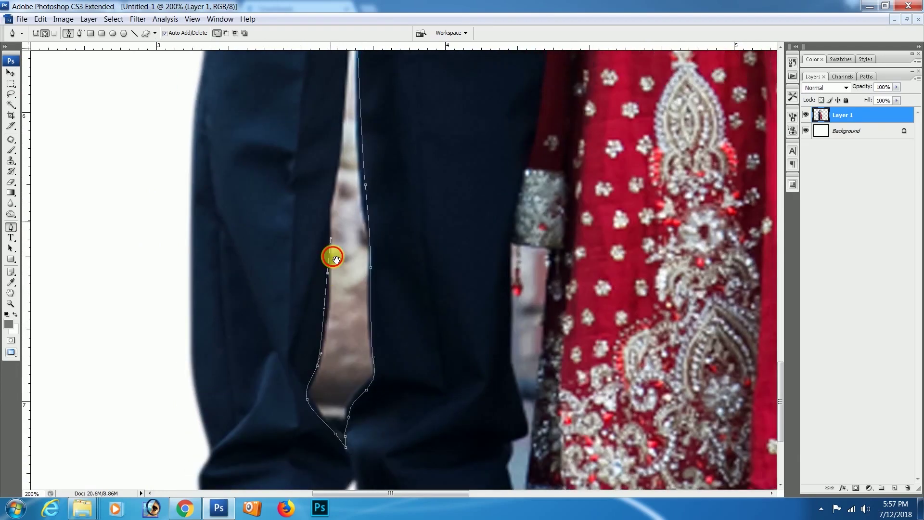
scroll(341, 288, "up", 3)
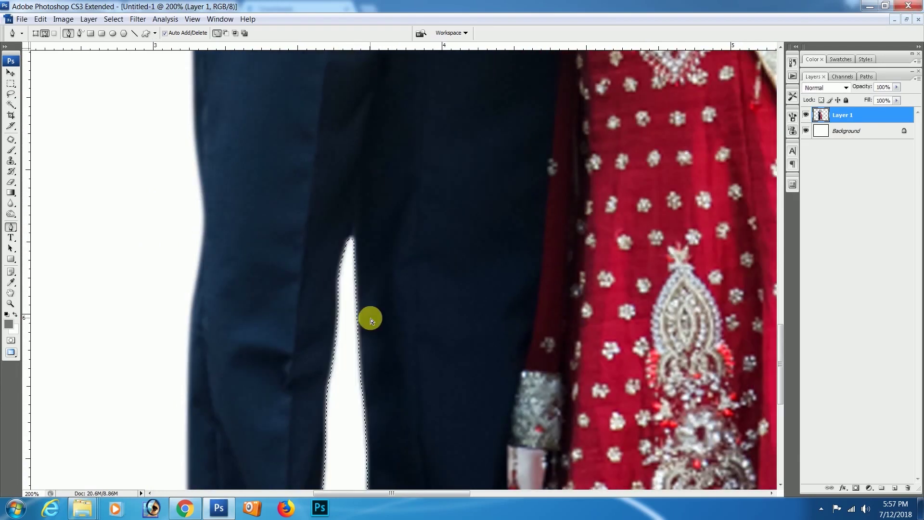
Continue the Pen outline along the gap beside the dress and close the path
key("ctrl+minus")
key("ctrl+minus")
key("ctrl+minus")
key("ctrl+plus")
key("ctrl+plus")
scroll(306, 279, "down", 1)
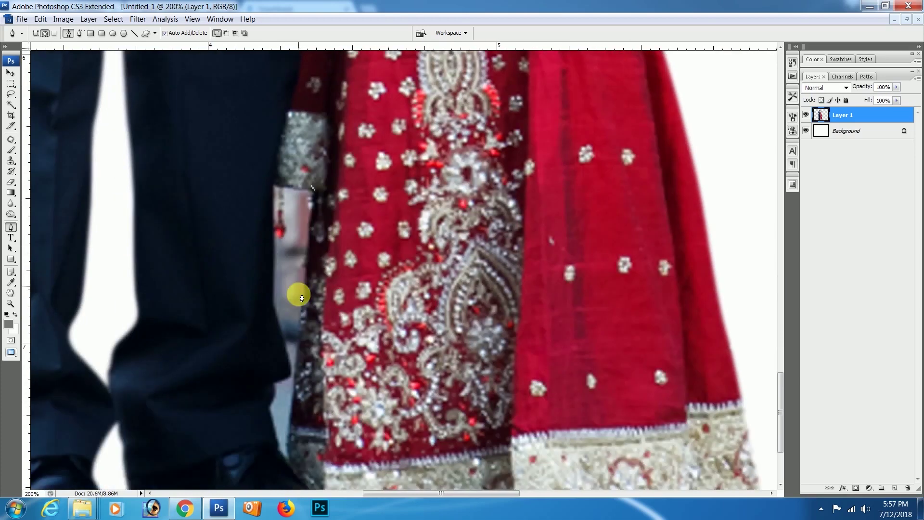
scroll(299, 313, "down", 2)
left_click(305, 391)
left_click(285, 376)
left_click(283, 336)
left_click(294, 289)
scroll(279, 237, "up", 3)
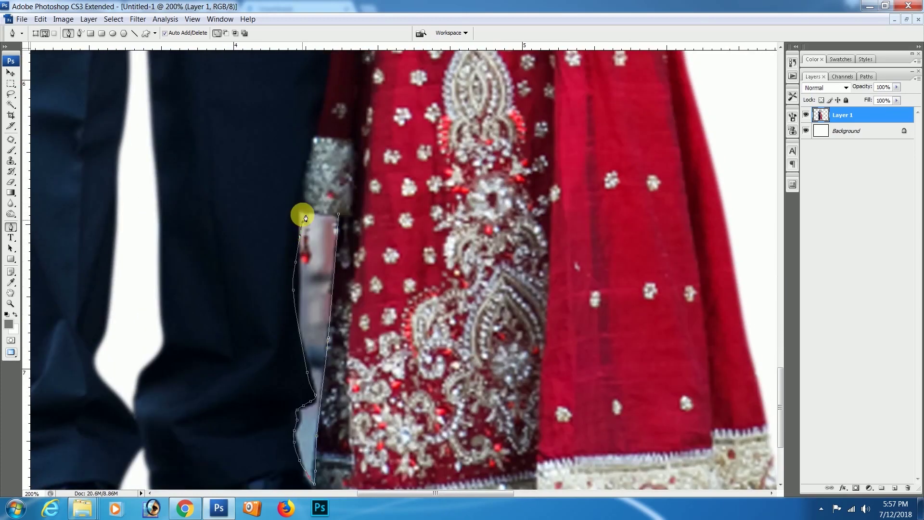
left_click(303, 217)
left_click_drag(301, 216, 315, 212)
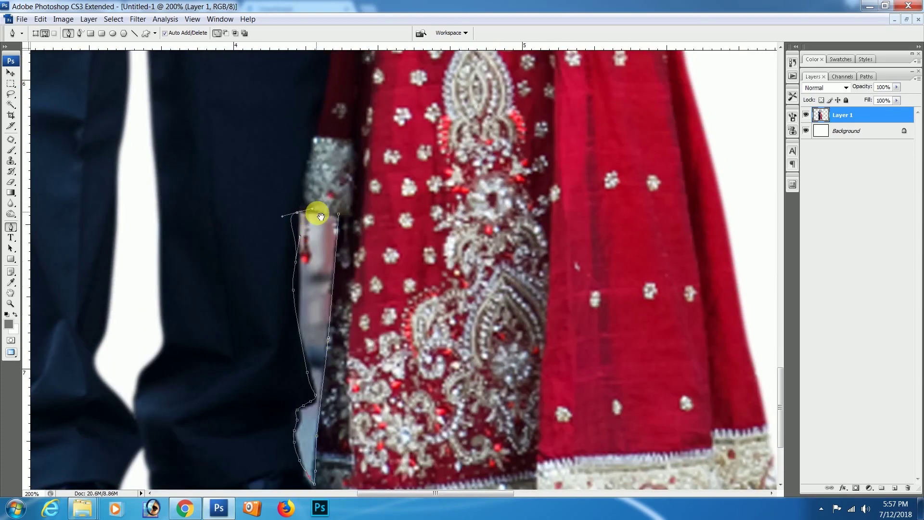
left_click(345, 216)
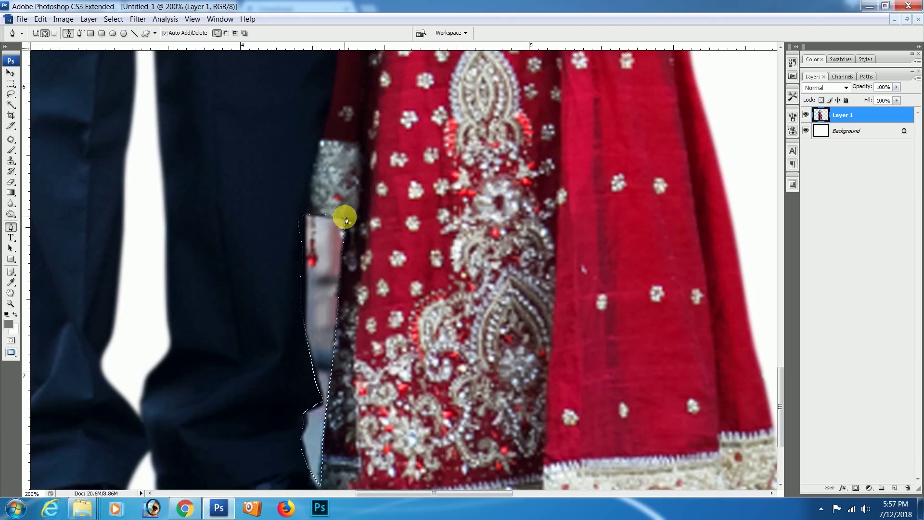
Convert the closed path to a selection and delete the leftover background inside it
right_click(345, 219)
key("Return")
key("Delete")
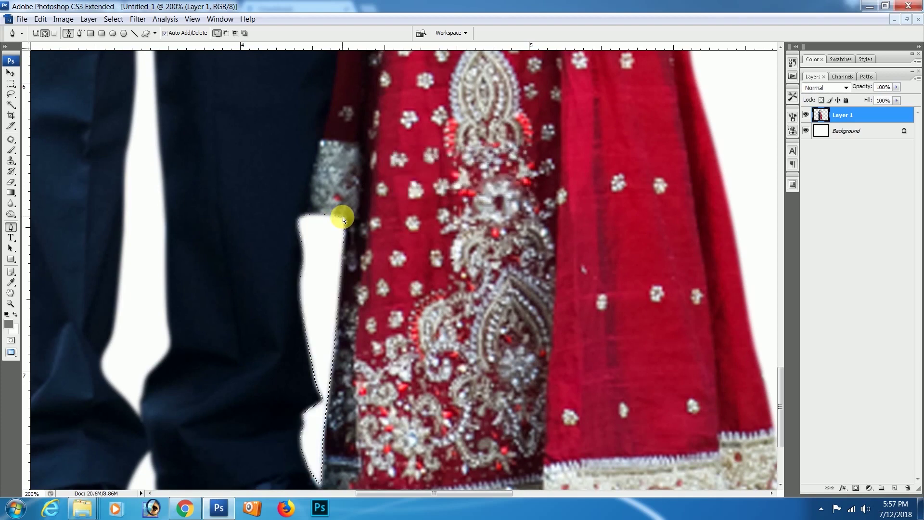
key("ctrl+minus")
key("ctrl+minus")
key("ctrl+minus")
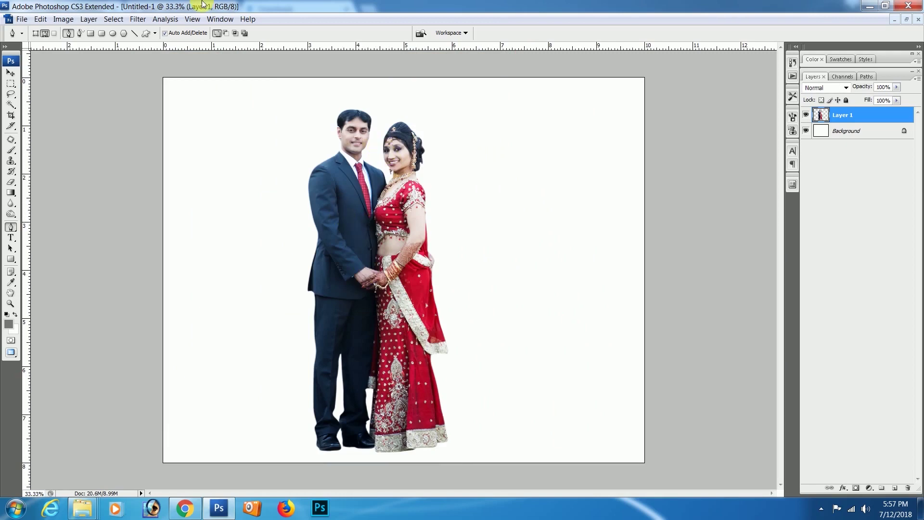
Duplicate Layer 1 as Layer 1 copy
key("v")
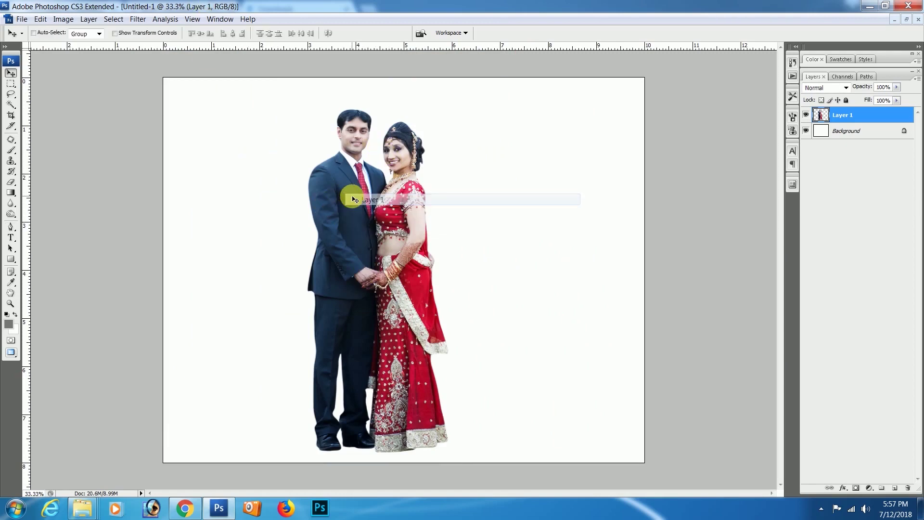
right_click(857, 114)
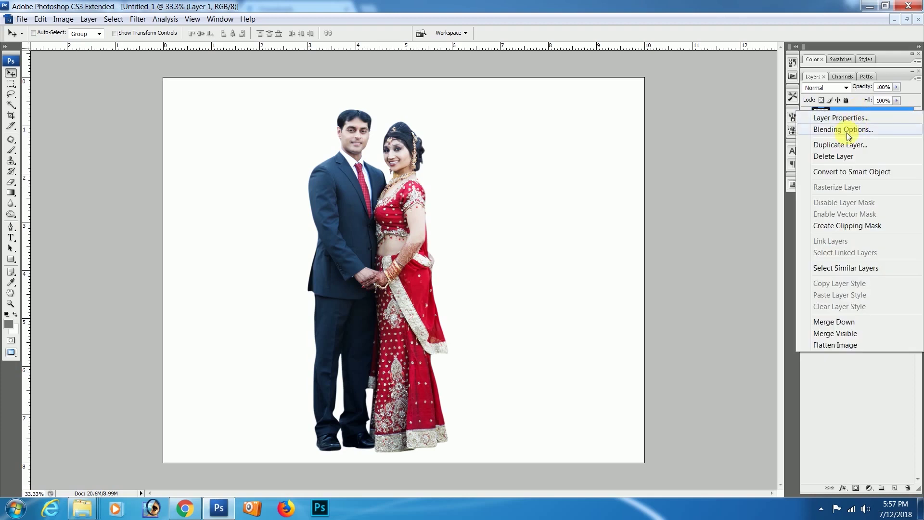
left_click(838, 147)
left_click(532, 159)
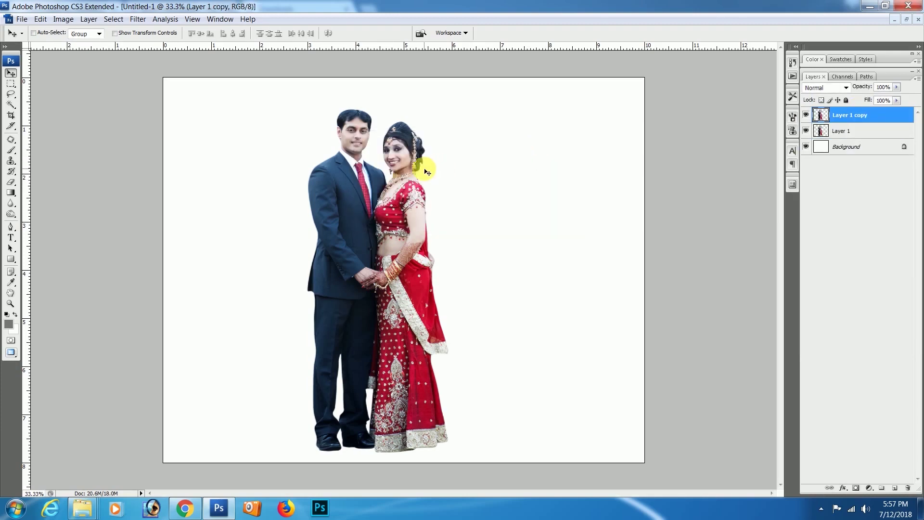
Set the copy's Hue/Saturation Lightness to -100, making a solid black silhouette
key("ctrl+u")
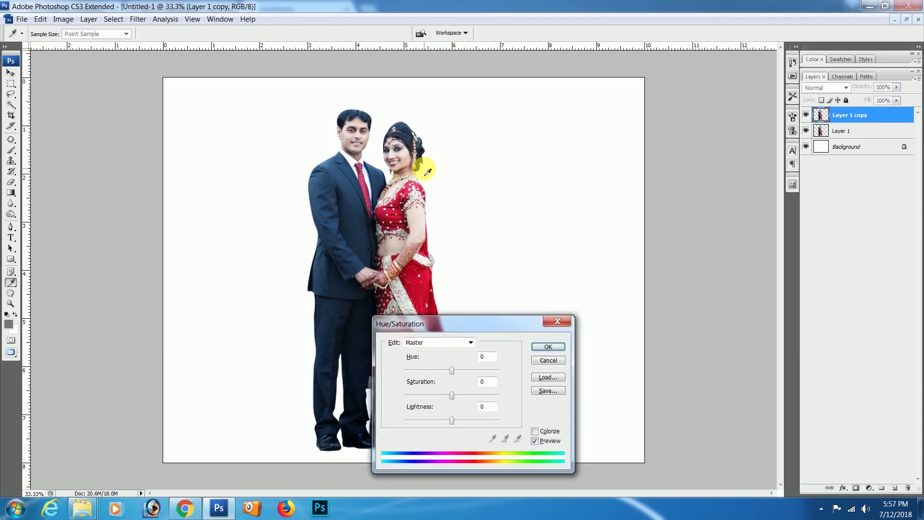
left_click_drag(409, 325, 400, 248)
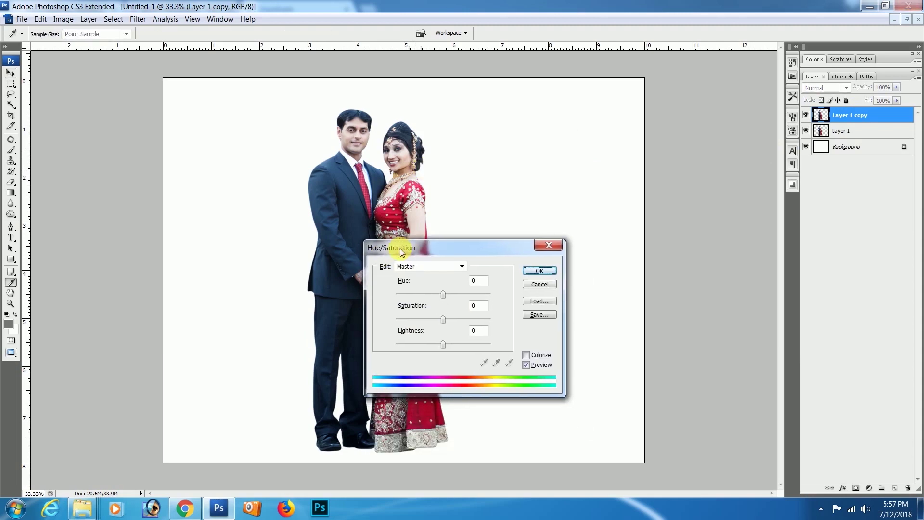
left_click_drag(444, 343, 379, 351)
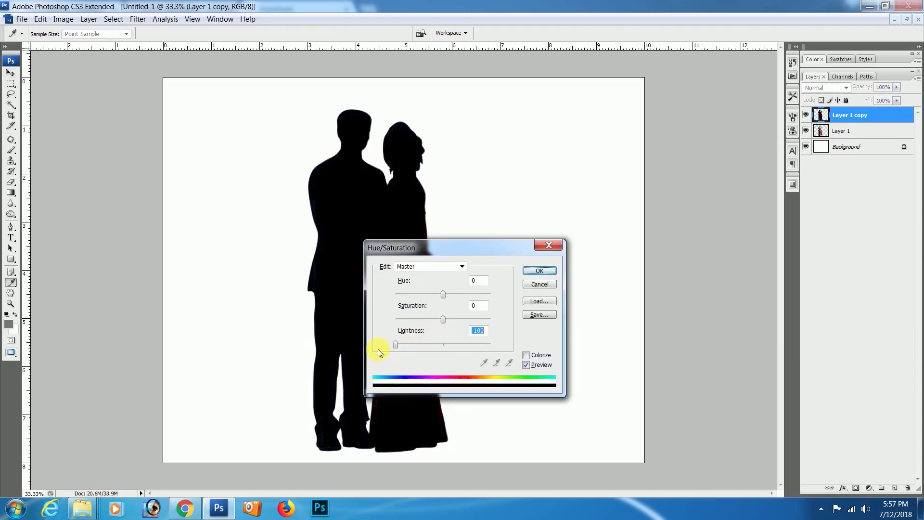
left_click(541, 272)
key("v")
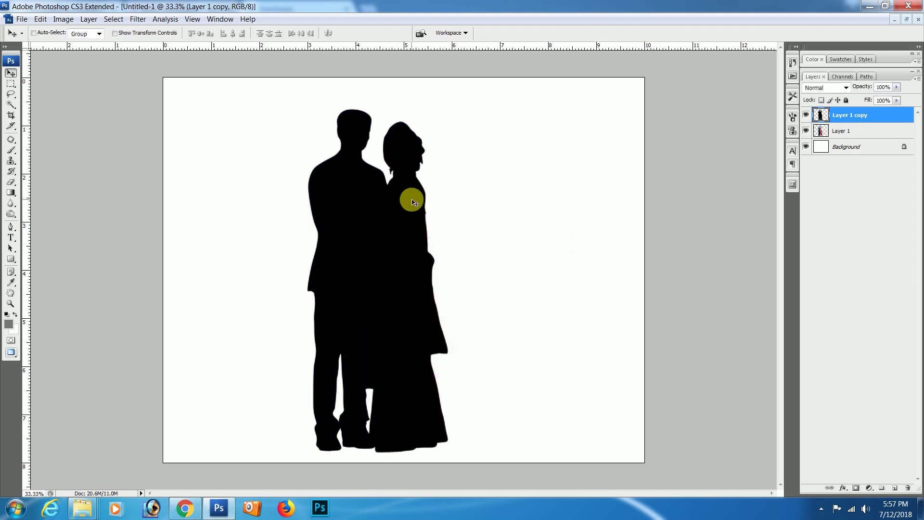
key("ctrl+t")
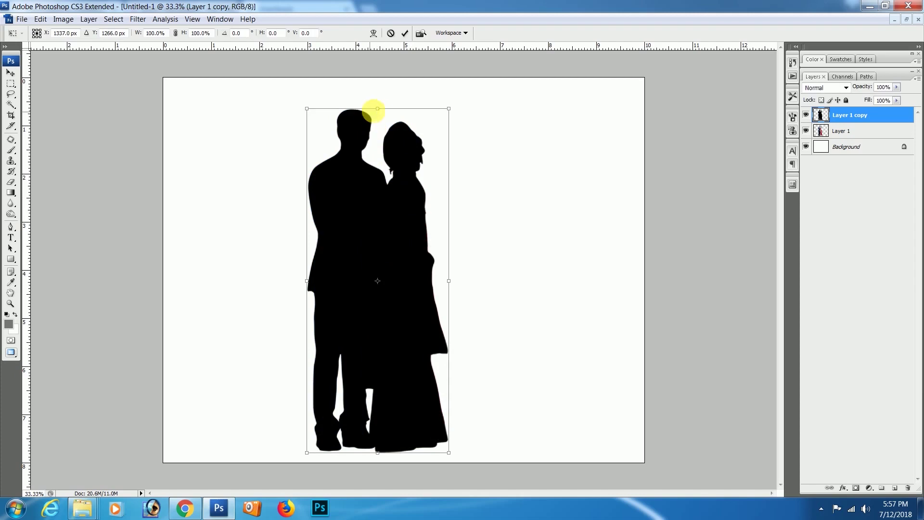
Slant the silhouette into a floor shadow and move it below Layer 1
mouse_move(378, 110)
left_mouse_down()
mouse_move(503, 380)
mouse_move(275, 380)
left_mouse_up()
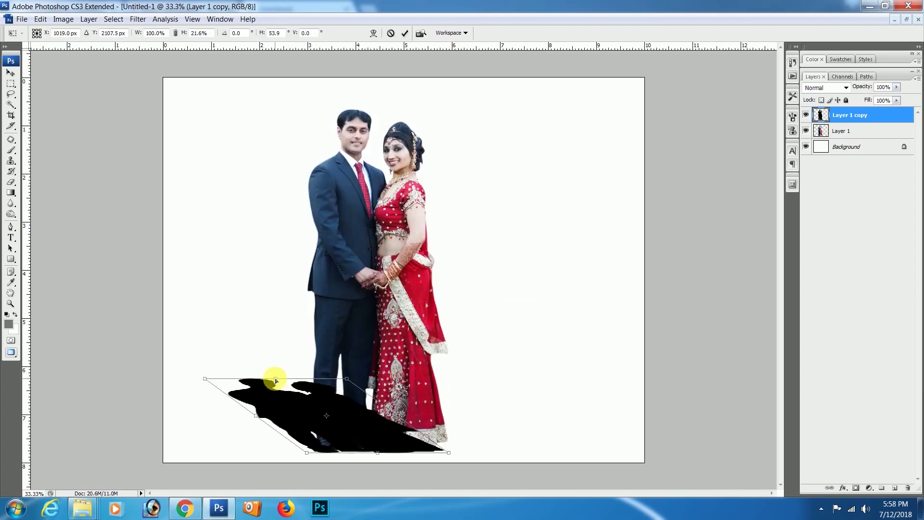
key("Return")
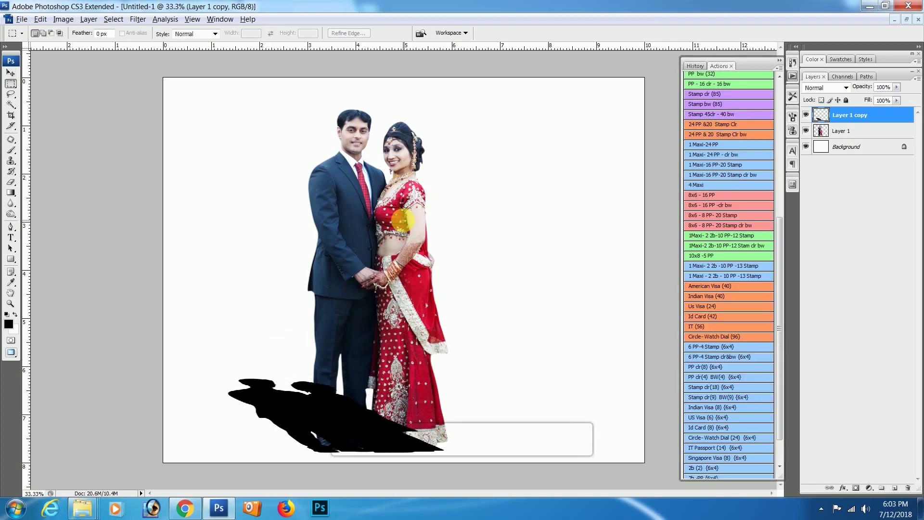
key("v")
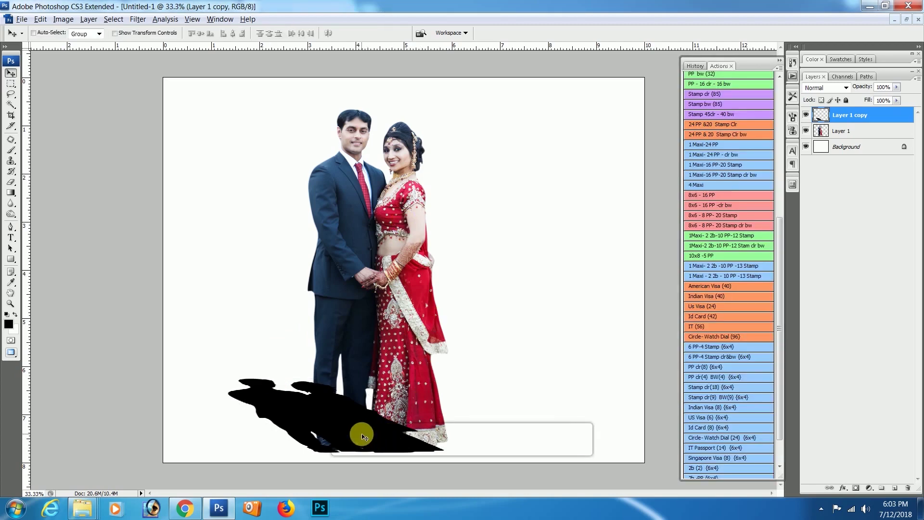
key("ctrl+bracketleft")
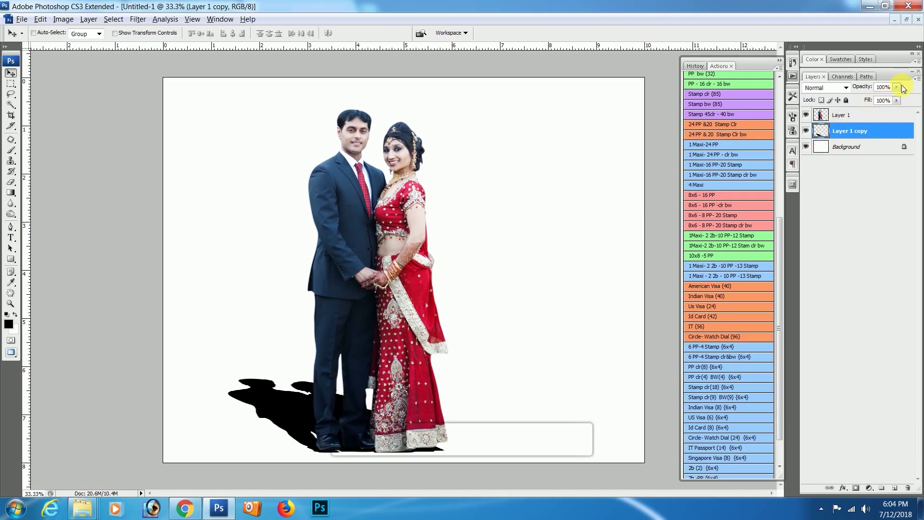
left_click_drag(862, 131, 862, 115)
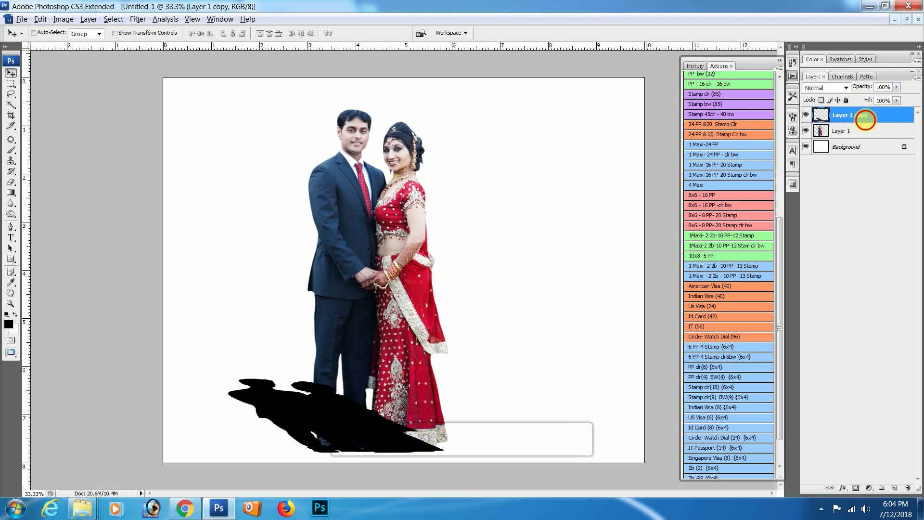
Lower the shadow layer's opacity to 35% and zoom in on the couple's lower half
left_click(897, 87)
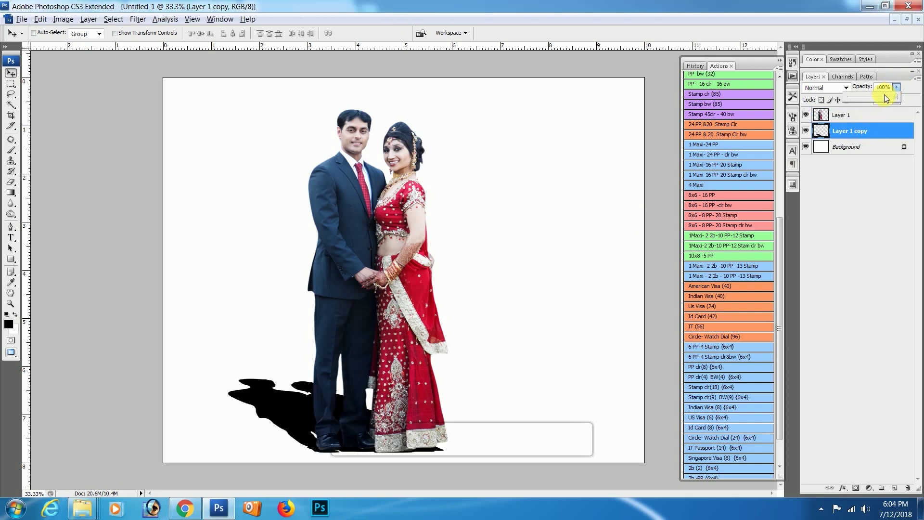
left_click_drag(868, 97, 865, 100)
key("e")
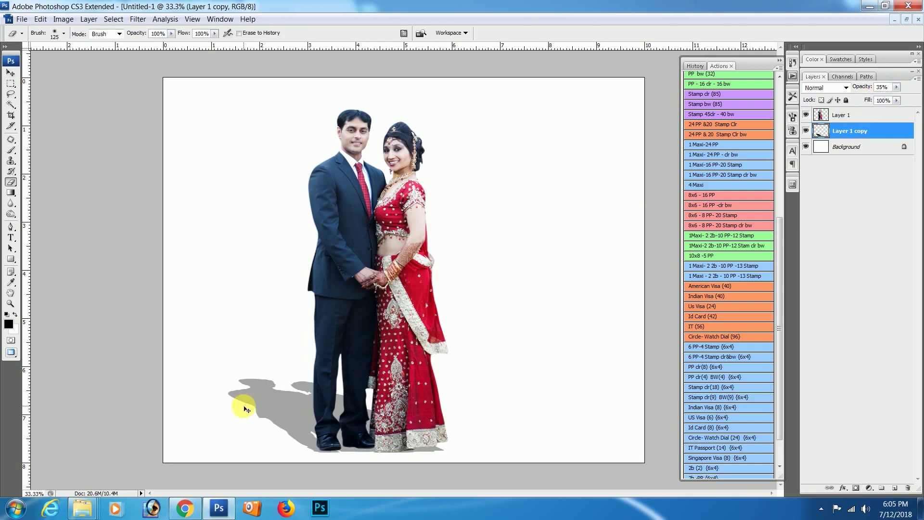
key("ctrl+plus")
left_click_drag(274, 392, 268, 250)
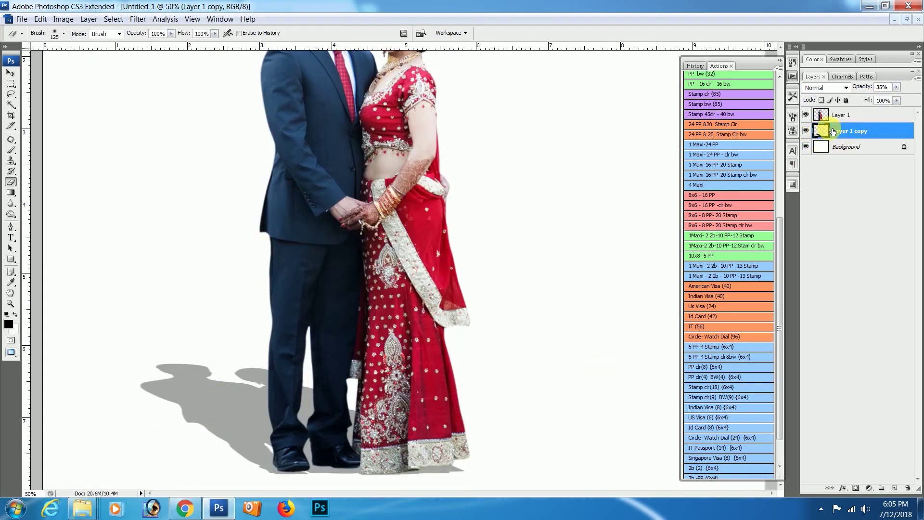
Delete the Layer 1 copy shadow layer
right_click(823, 131)
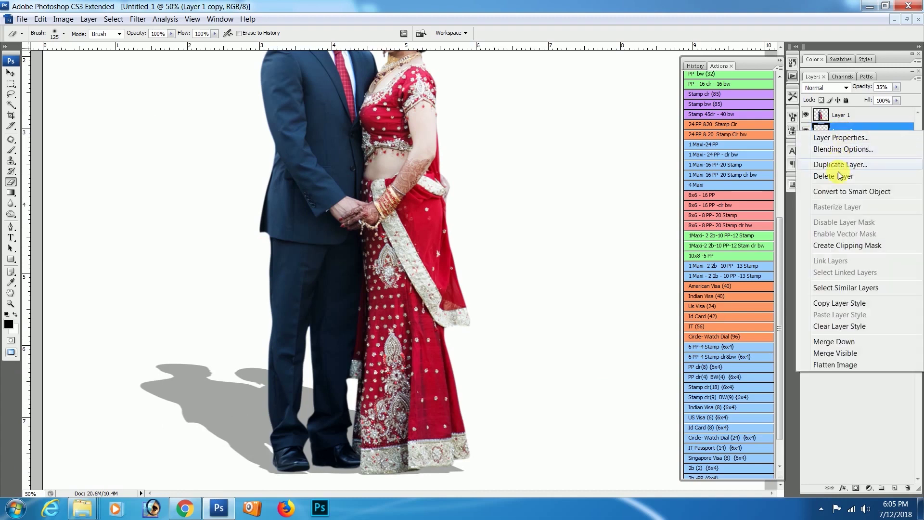
left_click(838, 176)
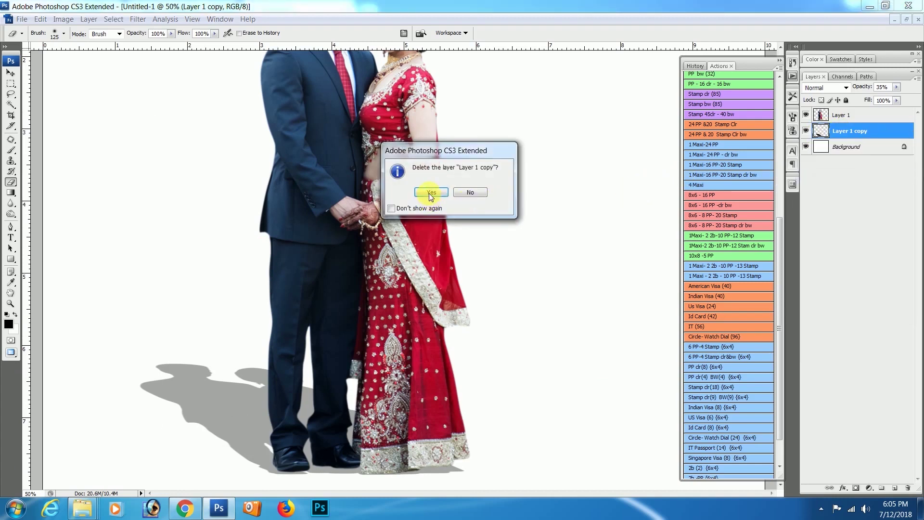
left_click(430, 192)
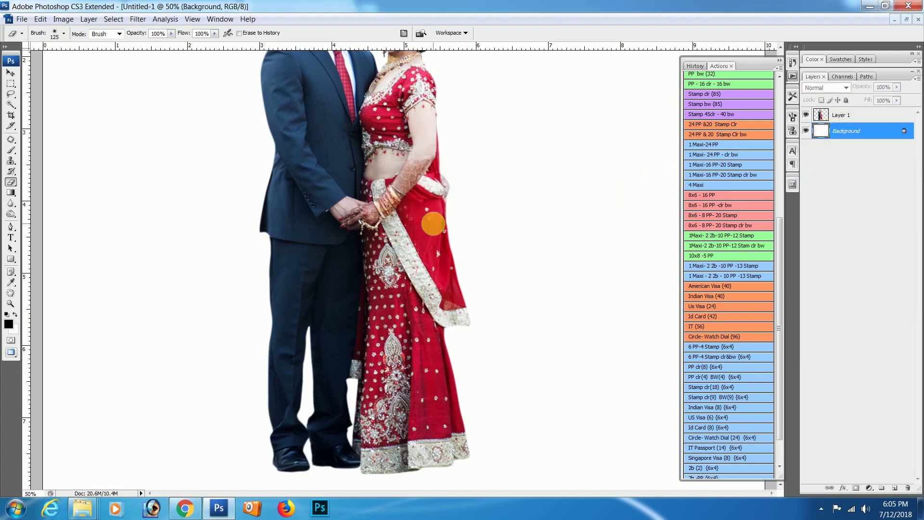
Select Layer 1 and zoom out to 33.3% to show the whole document
left_click(852, 120)
left_click_drag(419, 177, 420, 243)
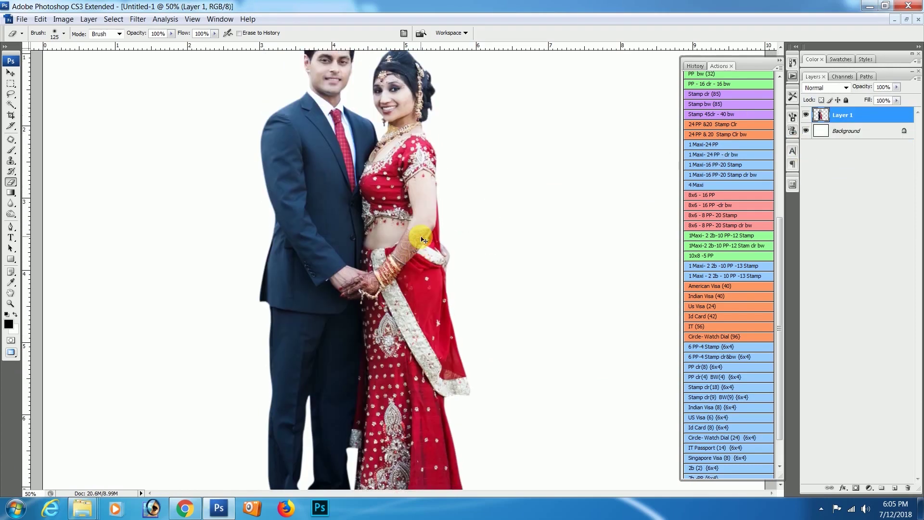
key("ctrl+minus")
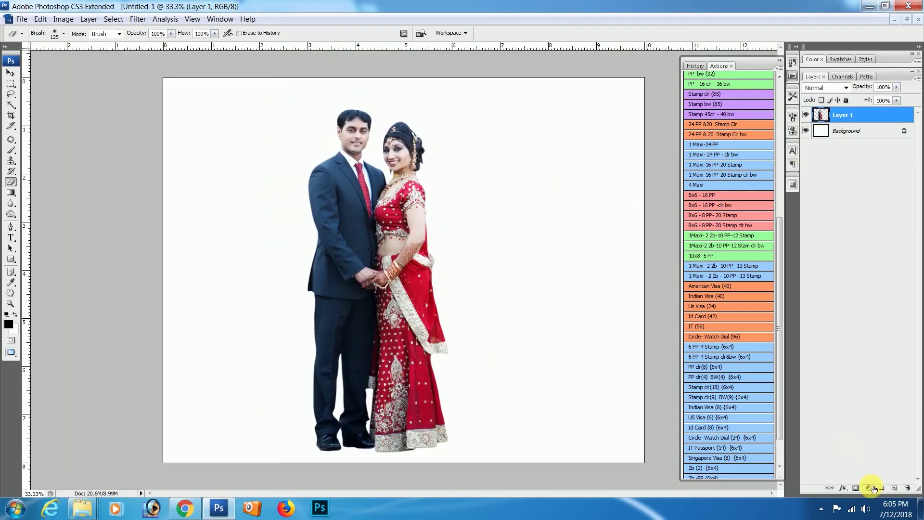
left_click(874, 487)
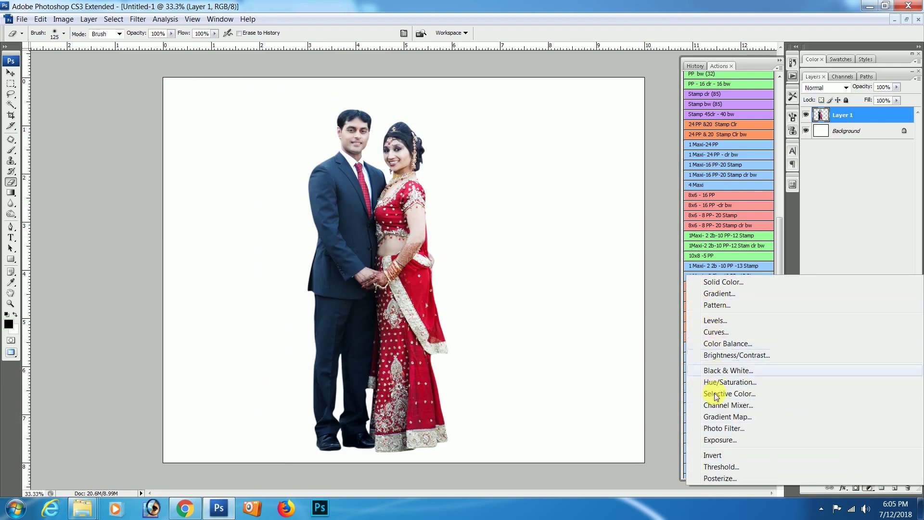
left_click(844, 489)
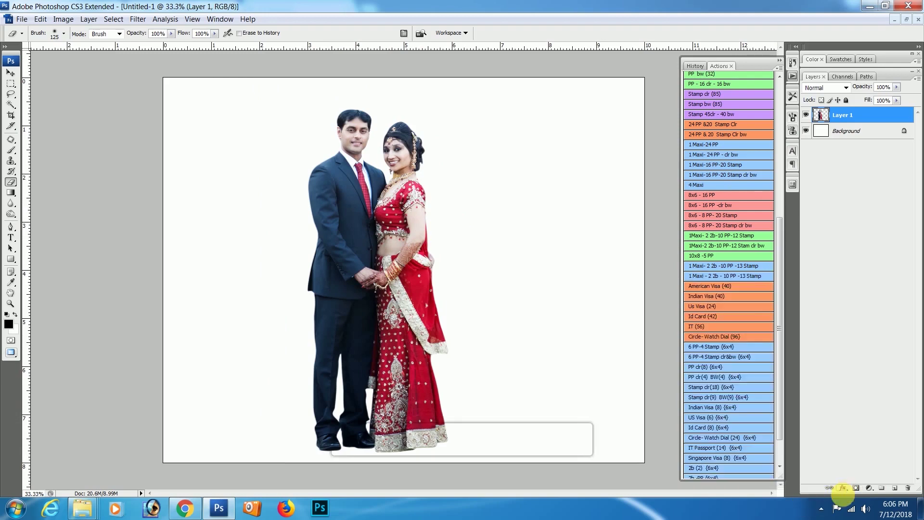
Add a Drop Shadow to Layer 1 with a 23 px distance
left_click(843, 484)
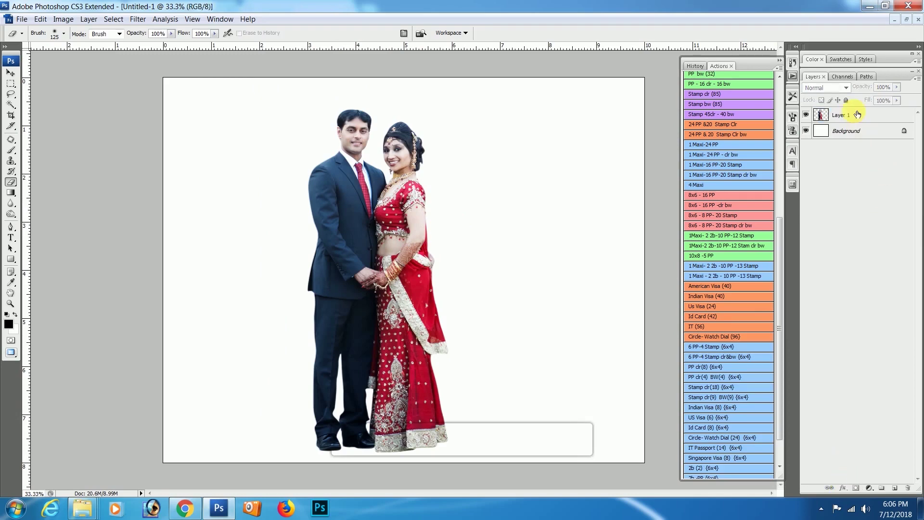
left_click(859, 119)
left_click(844, 486)
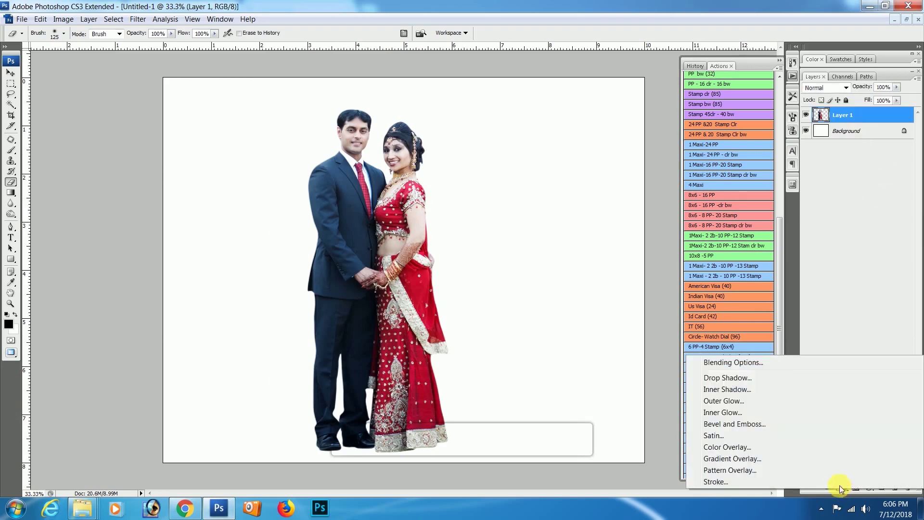
left_click(727, 378)
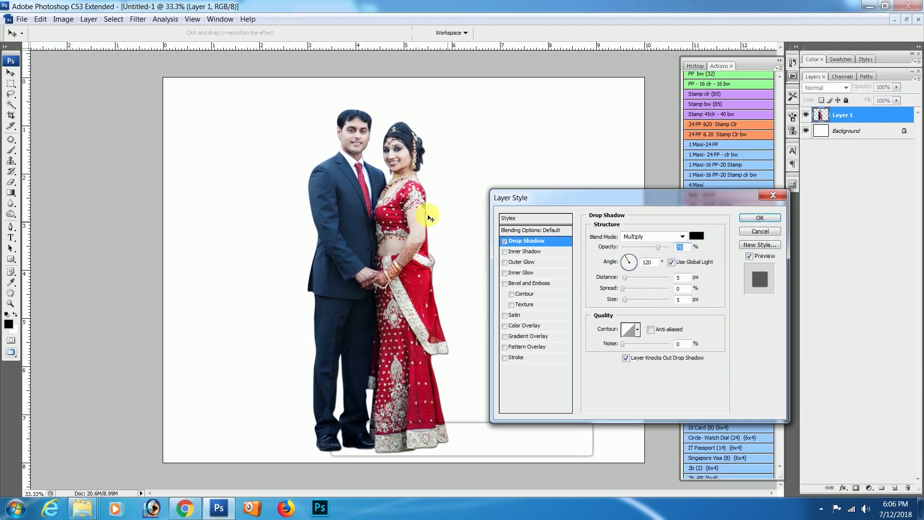
mouse_move(628, 279)
left_mouse_down()
mouse_move(638, 276)
mouse_move(659, 299)
mouse_move(649, 299)
left_mouse_up()
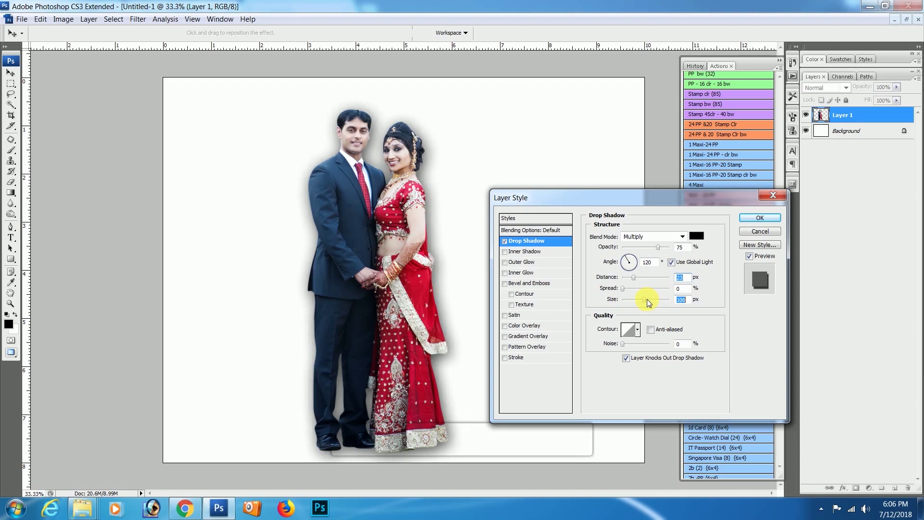
left_click(760, 217)
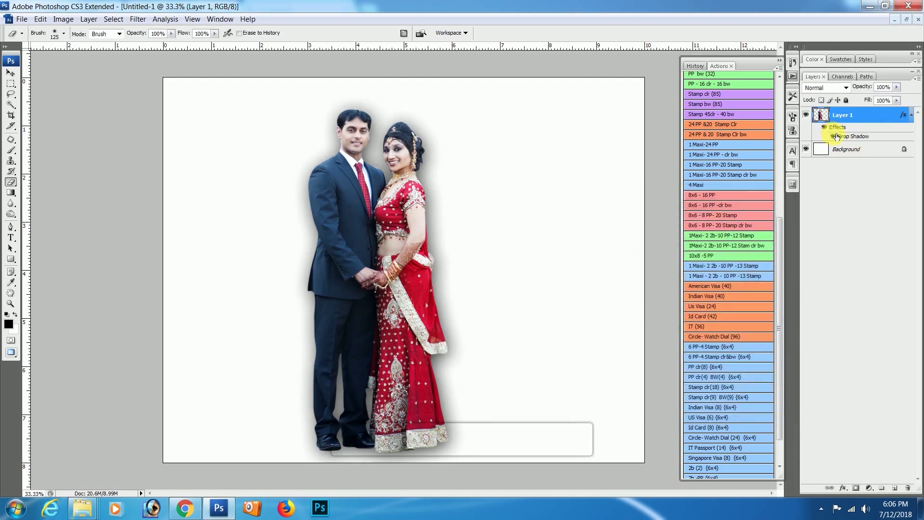
Toggle the drop shadow effect off and on to compare the result
left_click(834, 136)
double_click(824, 129)
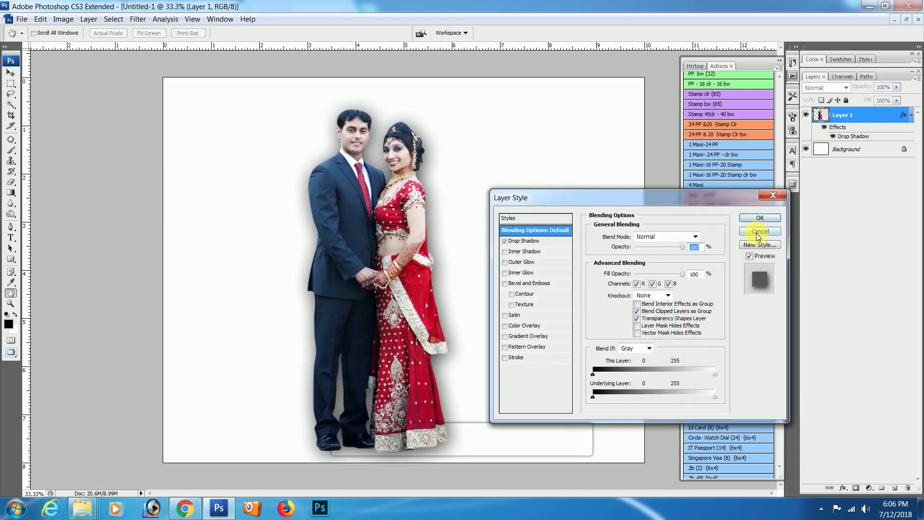
left_click(759, 231)
left_click(826, 127)
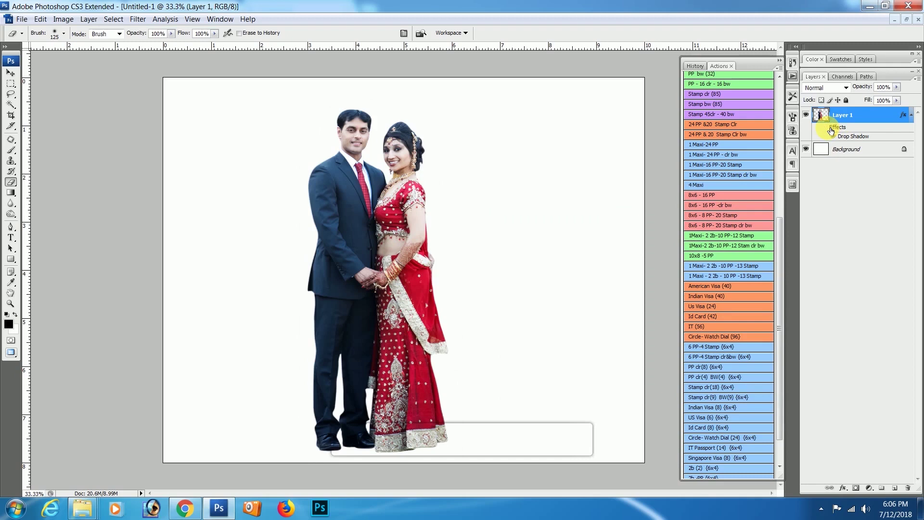
Separate Layer 1's drop shadow into its own layer and select it
left_click(89, 20)
mouse_move(105, 85)
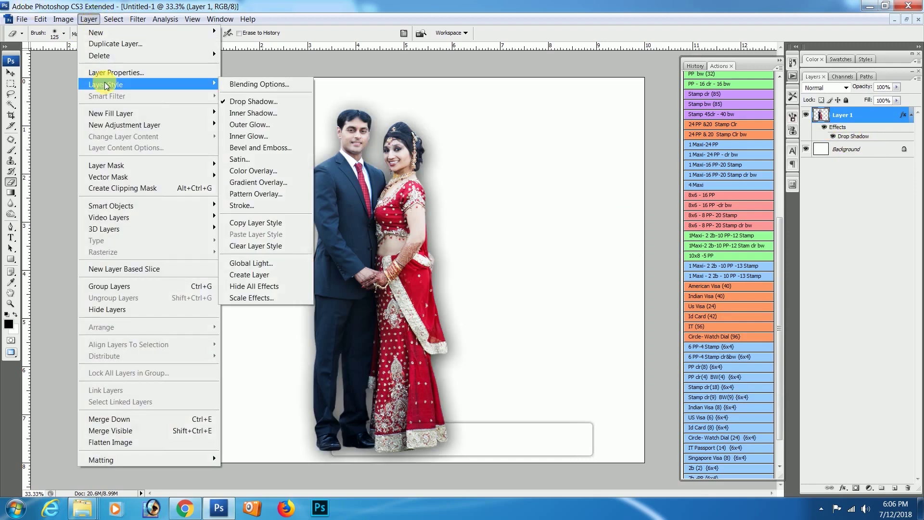
left_click(250, 274)
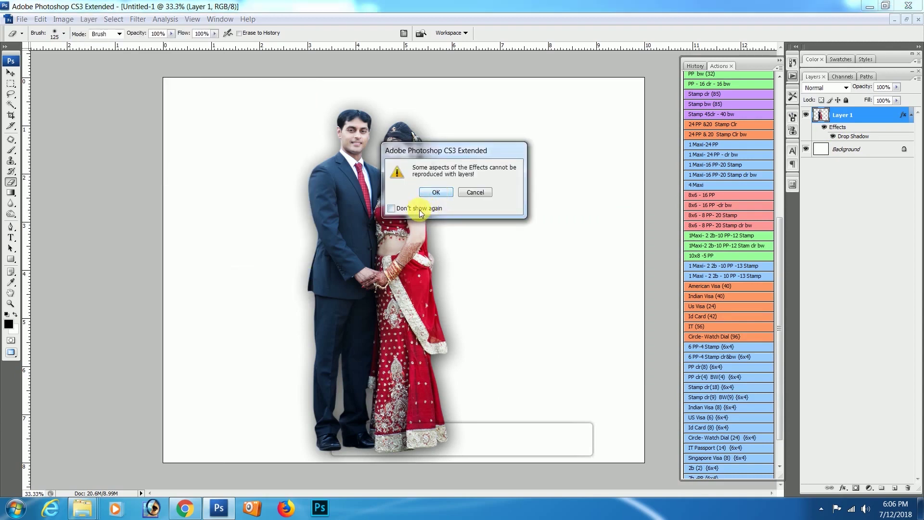
left_click(435, 192)
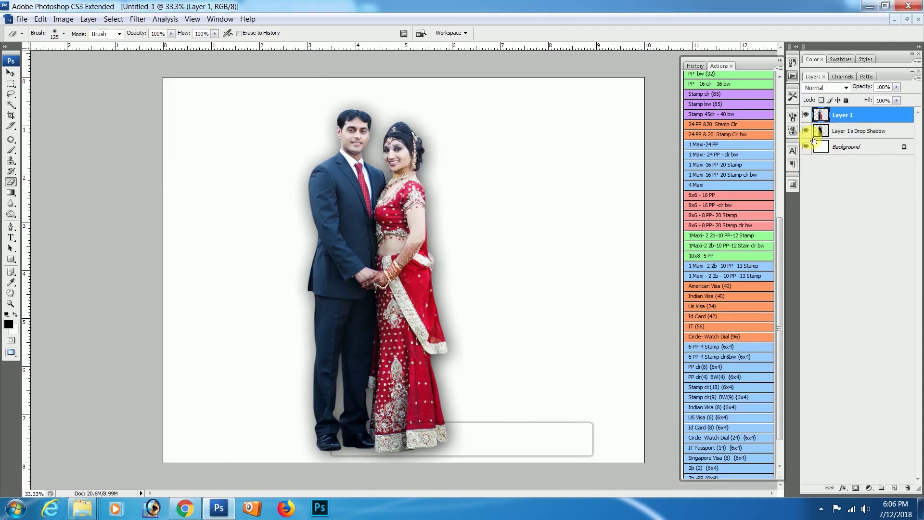
left_click(806, 131)
left_click(846, 131)
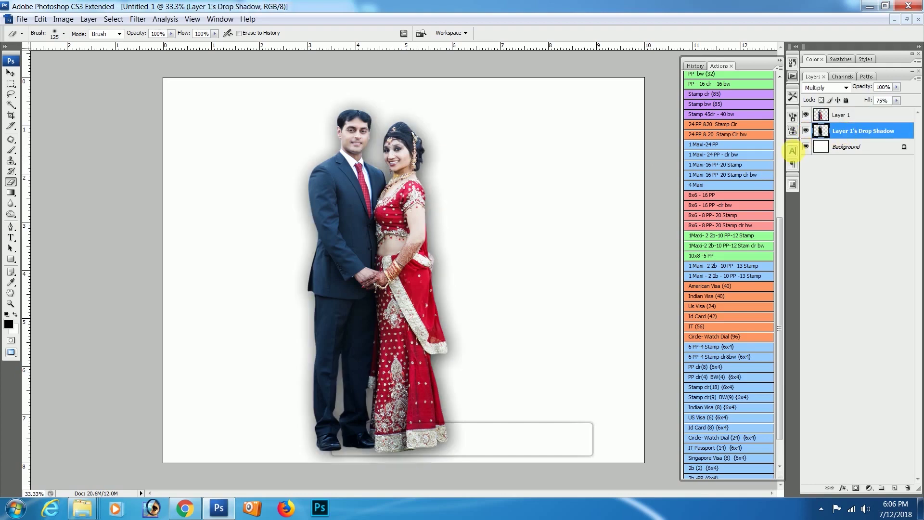
Skew the separated shadow layer so it slants down behind the couple
key("ctrl+t")
mouse_move(379, 89)
left_mouse_down()
mouse_move(444, 180)
mouse_move(431, 370)
left_mouse_up()
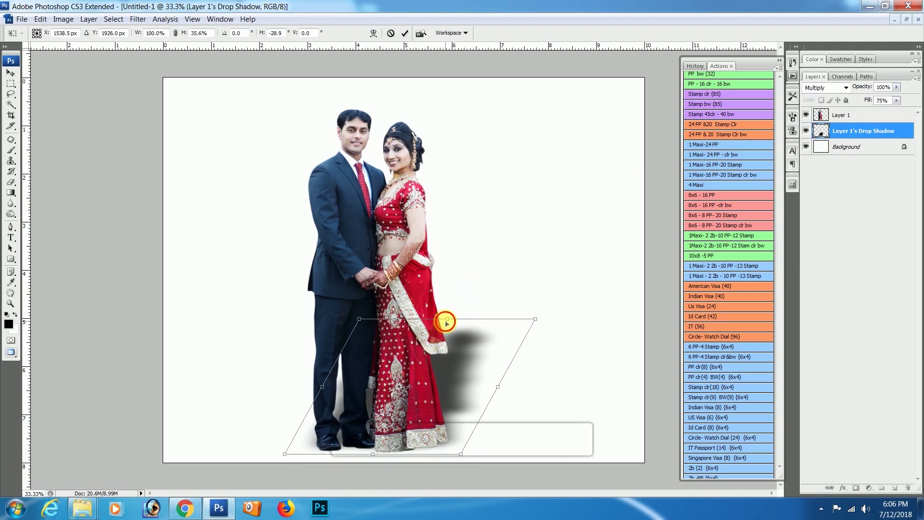
left_click_drag(448, 318, 273, 378)
key("Return")
key("e")
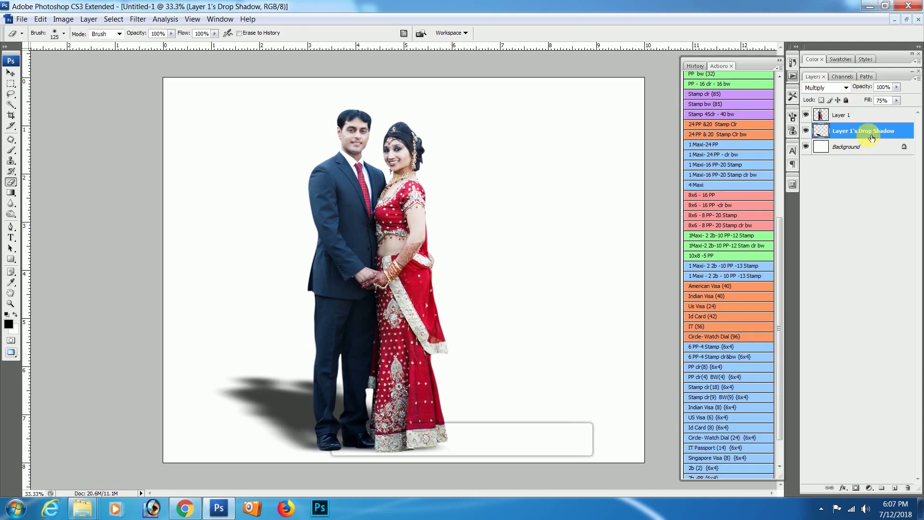
Delete the 'Layer 1's Drop Shadow' layer
right_click(842, 136)
left_click(838, 182)
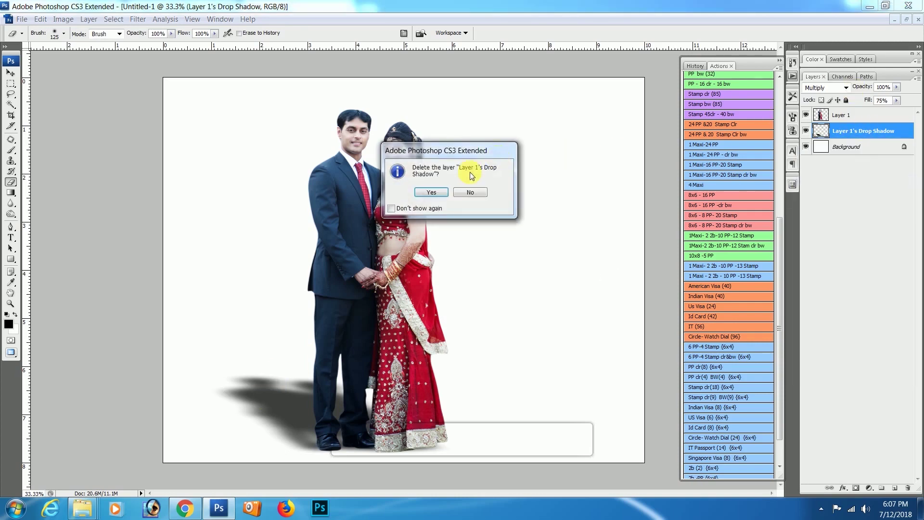
left_click(432, 194)
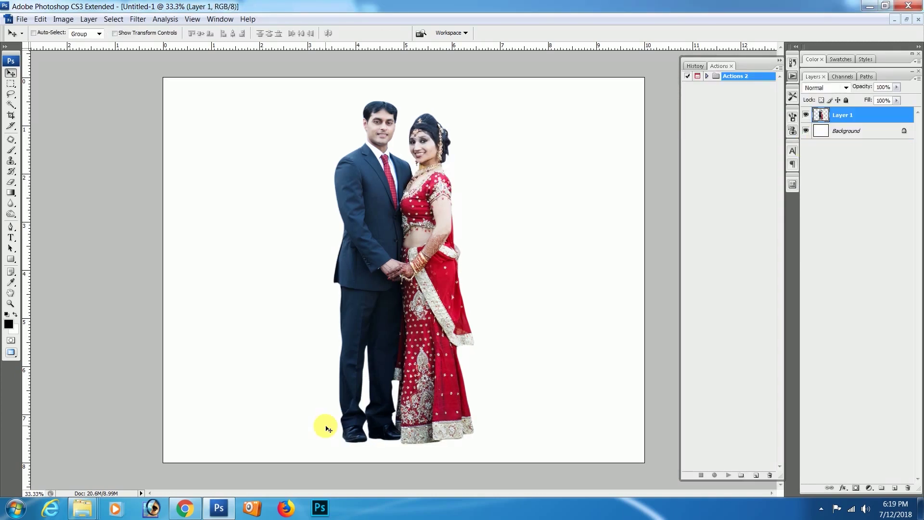
Make Layer 1 the active layer from the canvas layer list
right_click(387, 270)
left_click(409, 282)
right_click(407, 275)
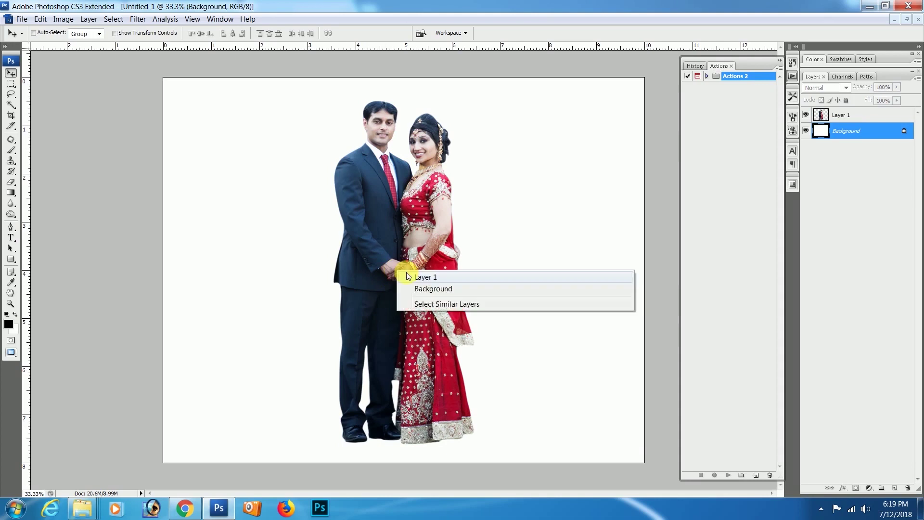
left_click(419, 278)
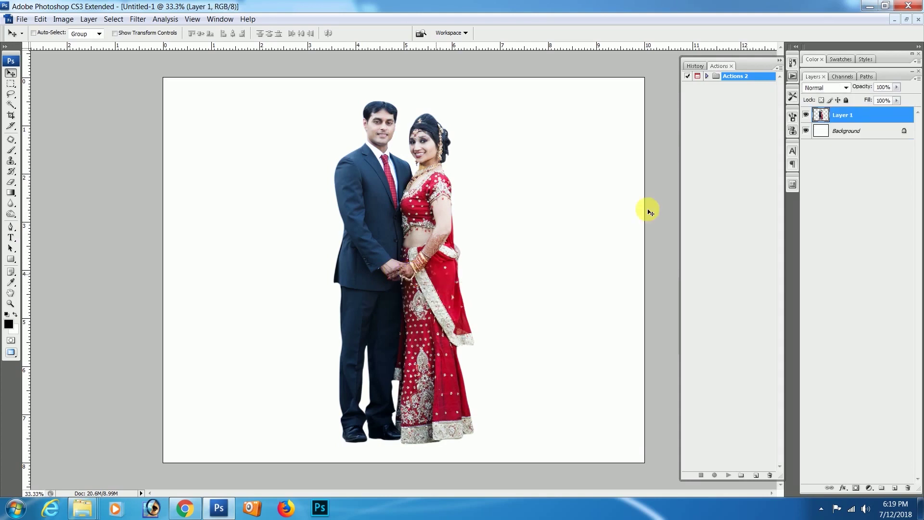
Create a new action set named shadow
left_click(782, 69)
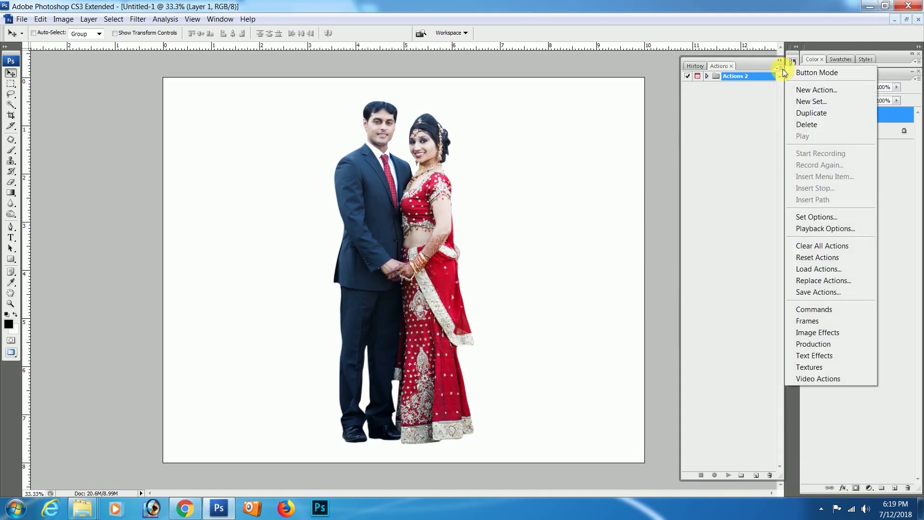
left_click(803, 102)
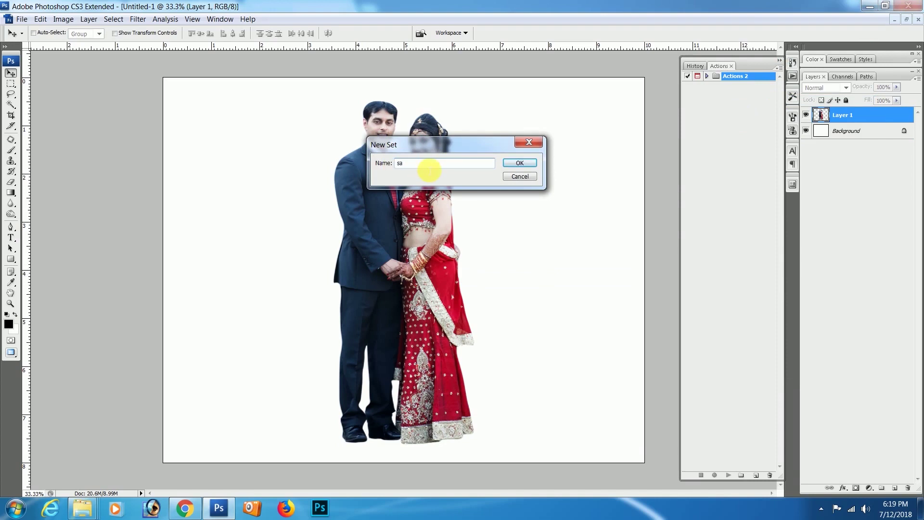
type("had")
type("ow")
key("Return")
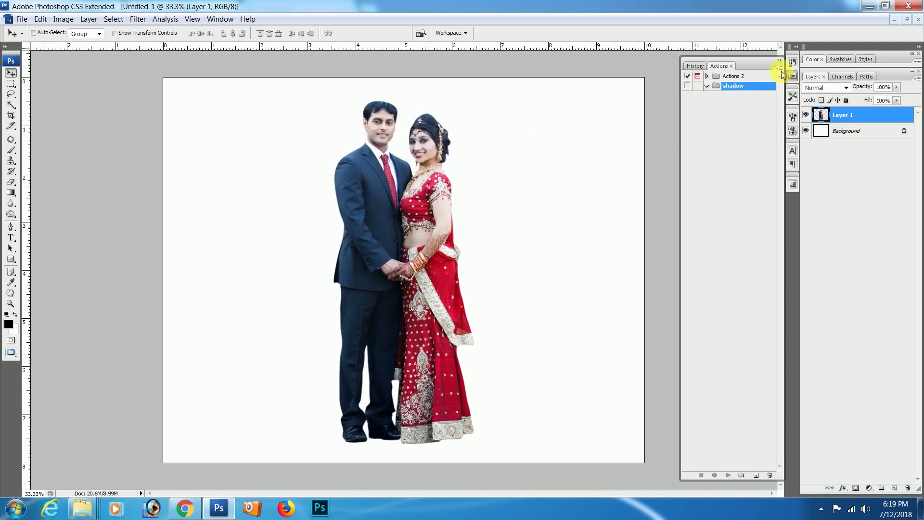
Create Action 1 in the shadow set with shortcut F5 and start recording
left_click(782, 70)
left_click(807, 90)
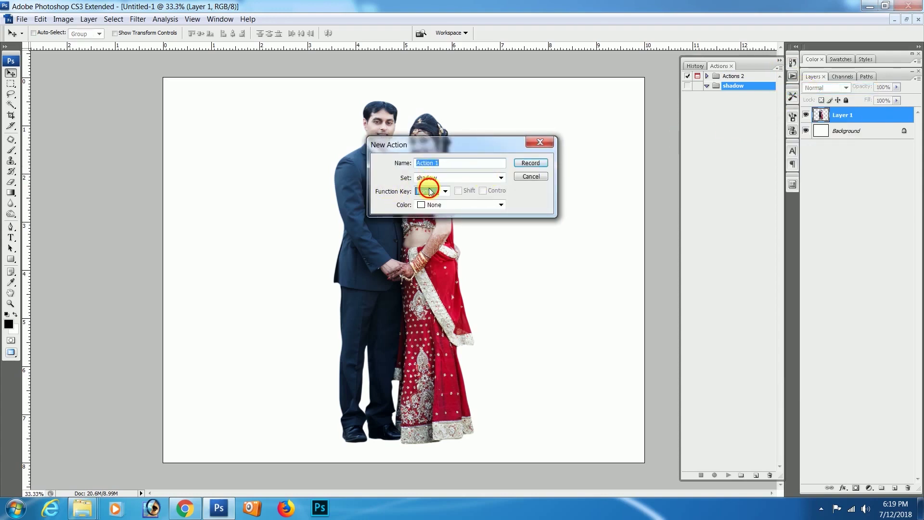
left_click(431, 192)
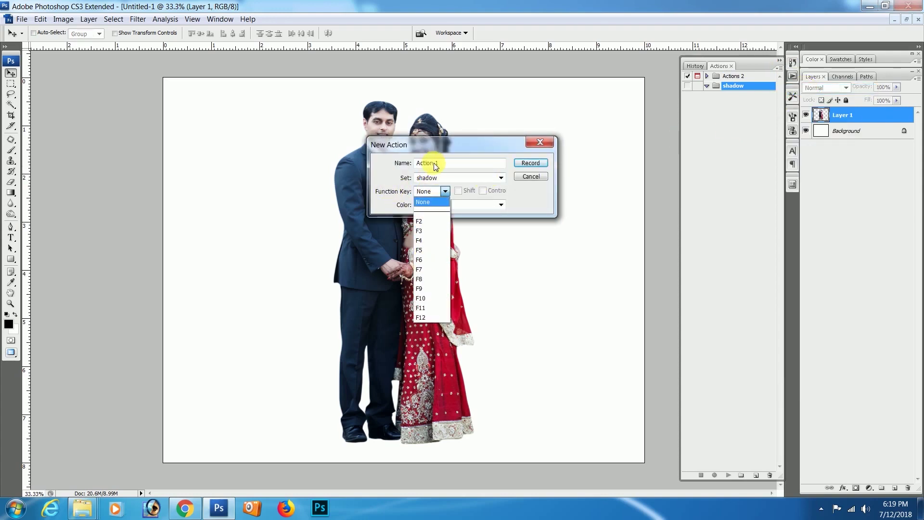
left_click(423, 249)
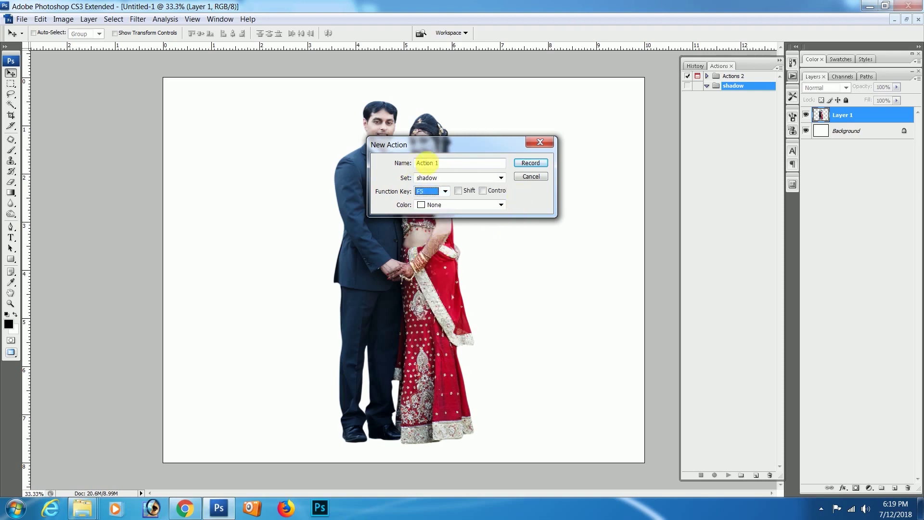
left_click(525, 163)
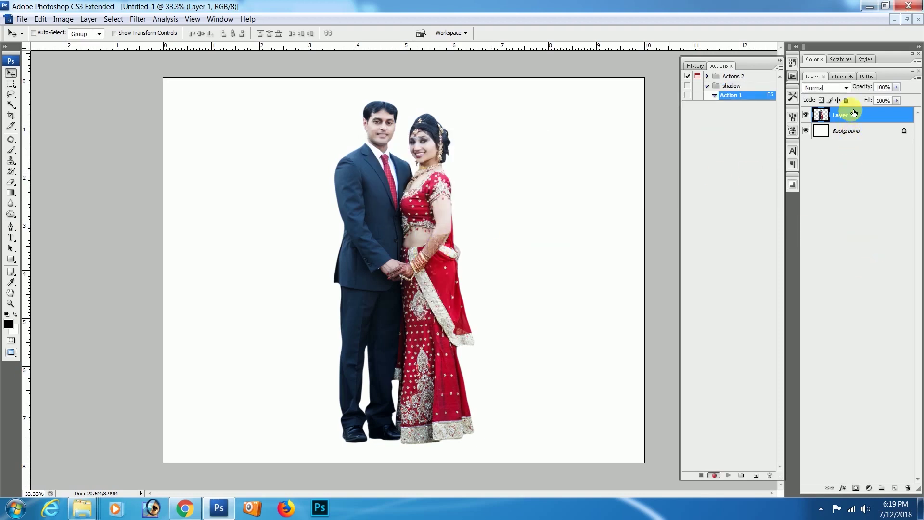
Record a Drop Shadow on Layer 1 with 25 px distance and 40 px size
left_click(843, 493)
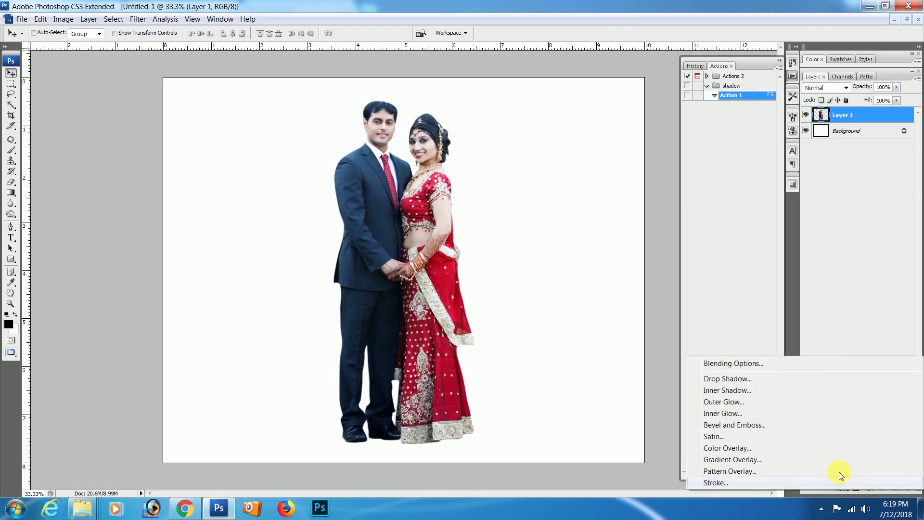
left_click(756, 380)
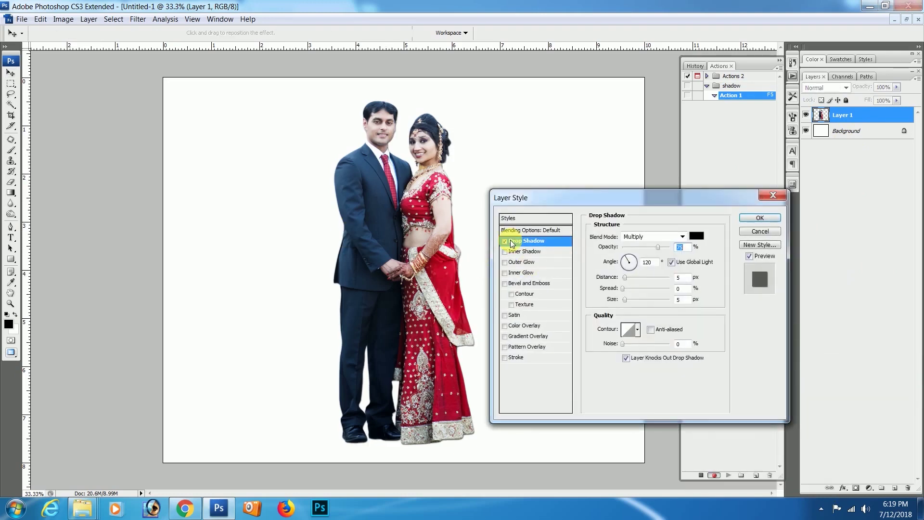
left_click_drag(627, 278, 635, 278)
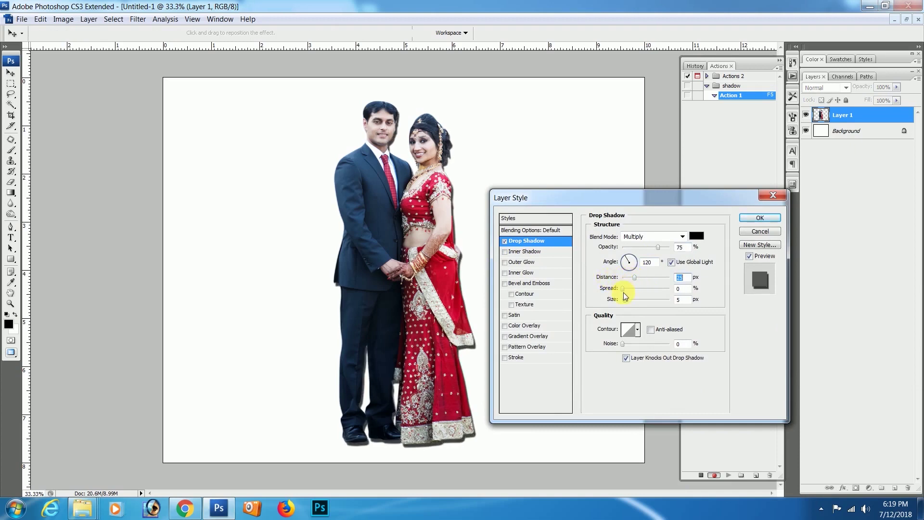
left_click_drag(625, 299, 637, 288)
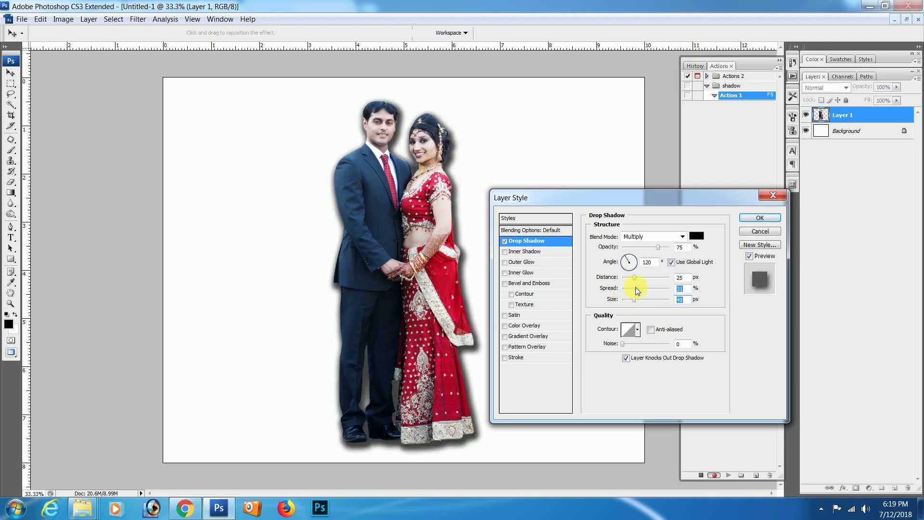
left_click(748, 220)
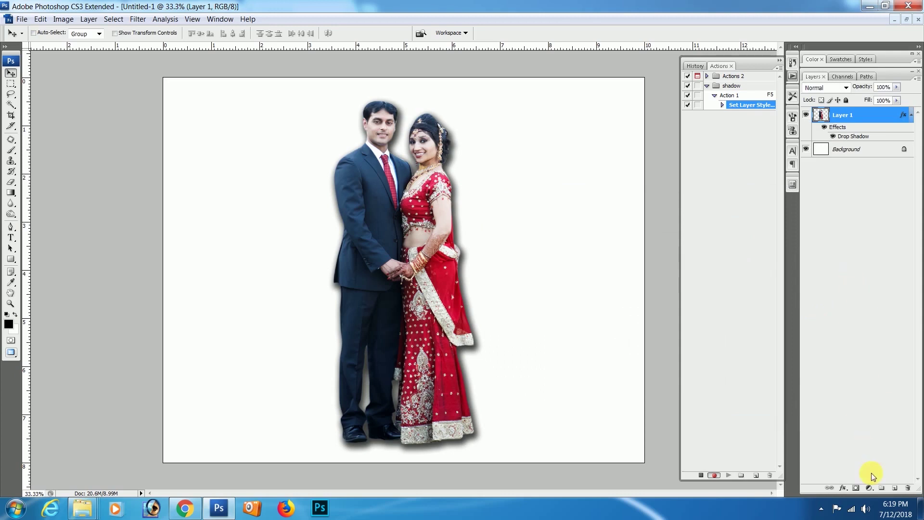
Split the drop shadow into its own layer, select it, and stop recording Action 1
left_click(97, 20)
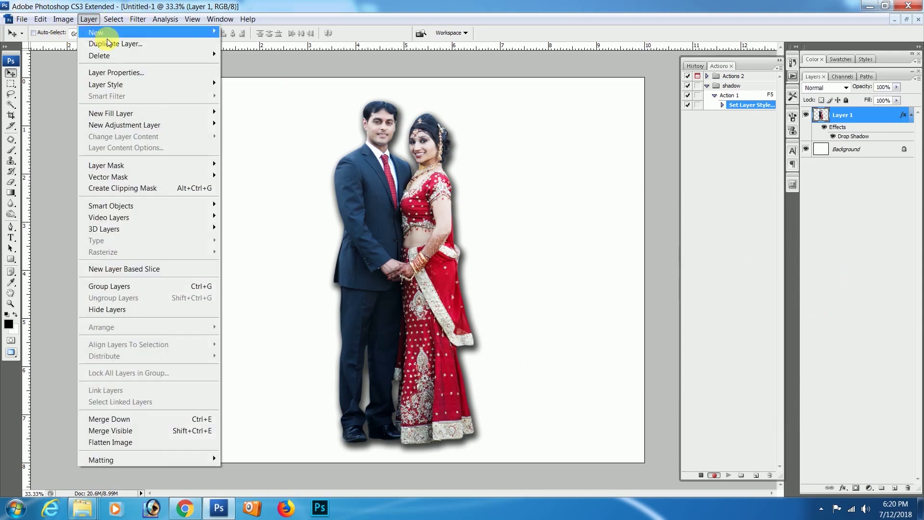
mouse_move(106, 85)
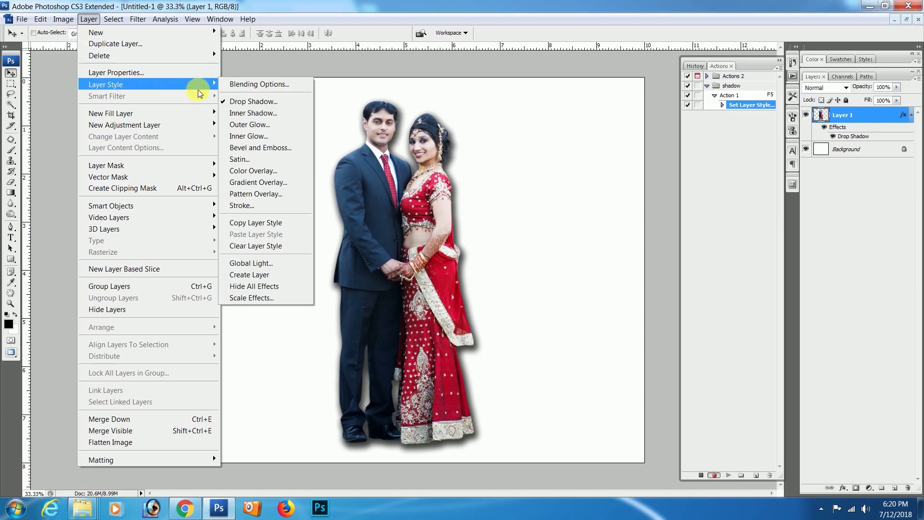
left_click(268, 274)
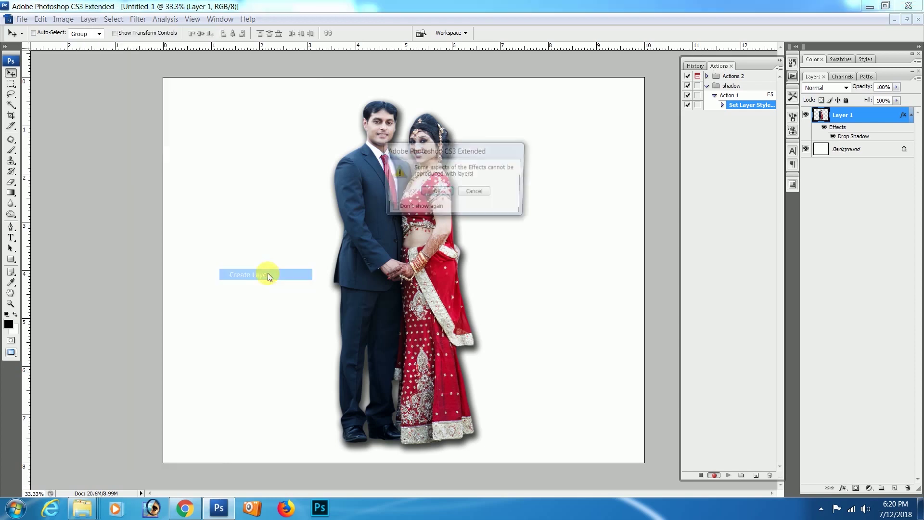
left_click(438, 193)
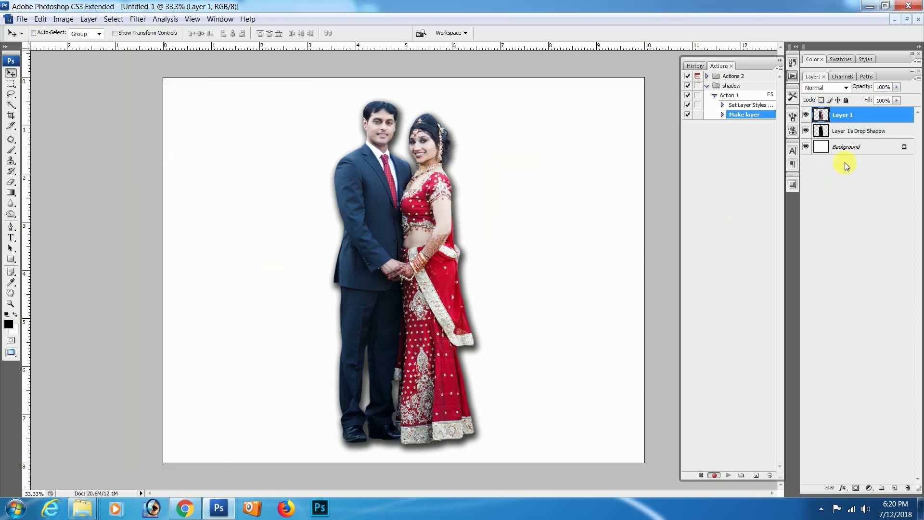
left_click(852, 130)
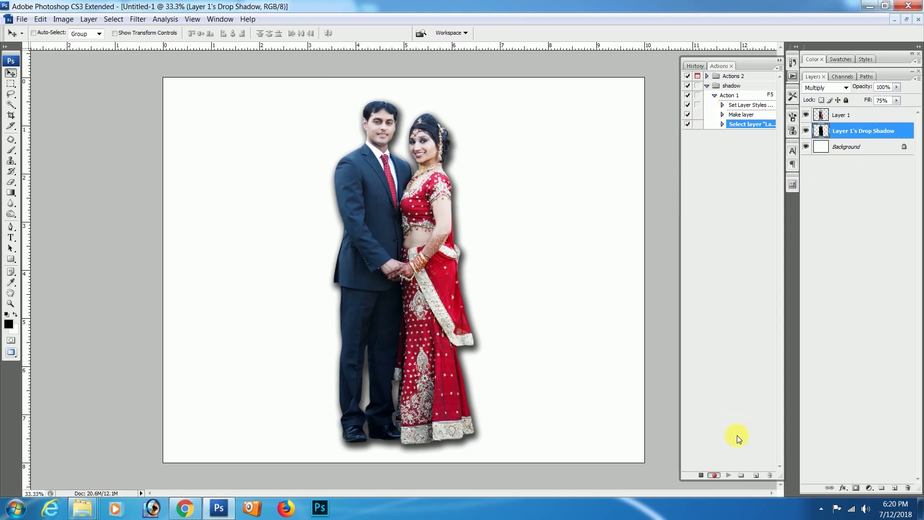
left_click(701, 476)
Delete the drop-shadow layer and make Layer 1 active again
right_click(840, 131)
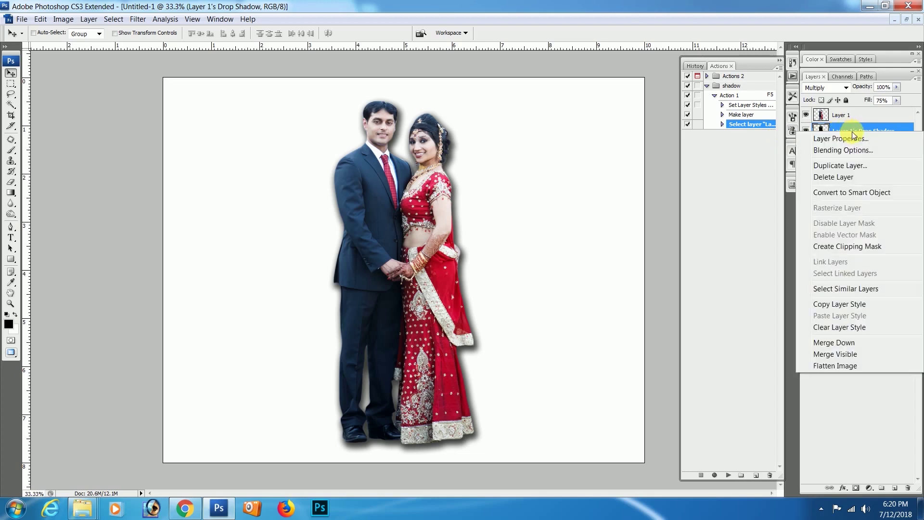
left_click(845, 178)
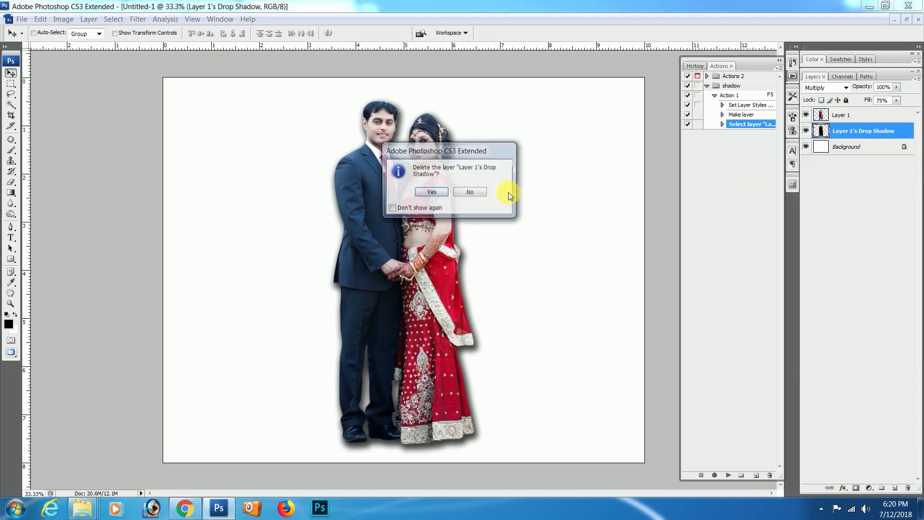
left_click(440, 193)
left_click(874, 115)
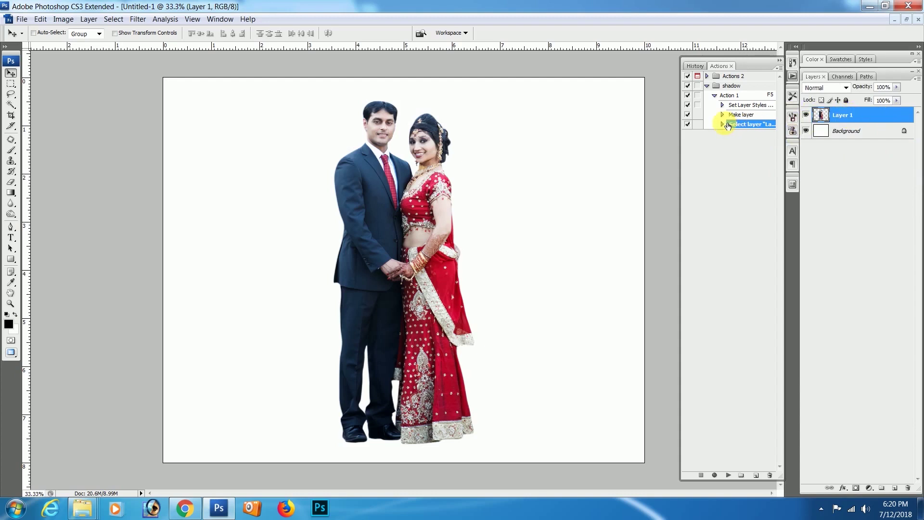
left_click(731, 96)
Play Action 1 to generate Layer 1's Drop Shadow, then drag that shadow right of the couple
left_click(729, 475)
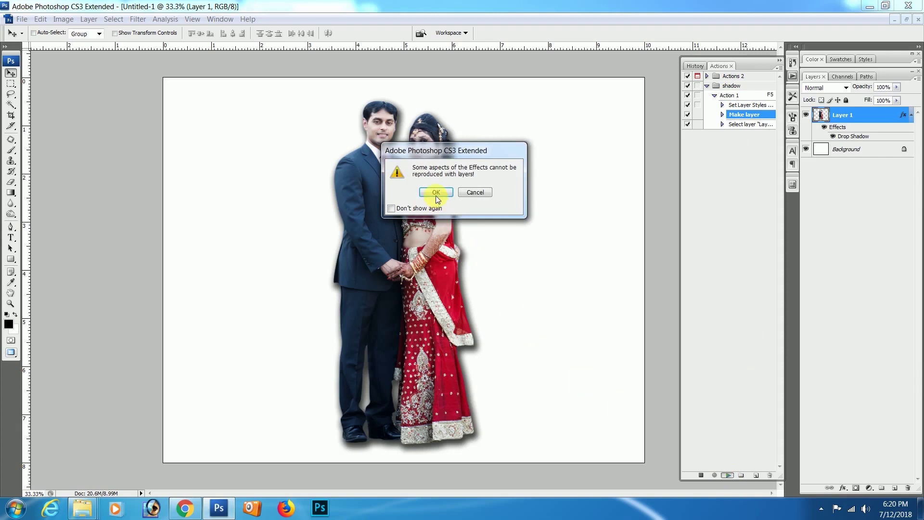
left_click(435, 193)
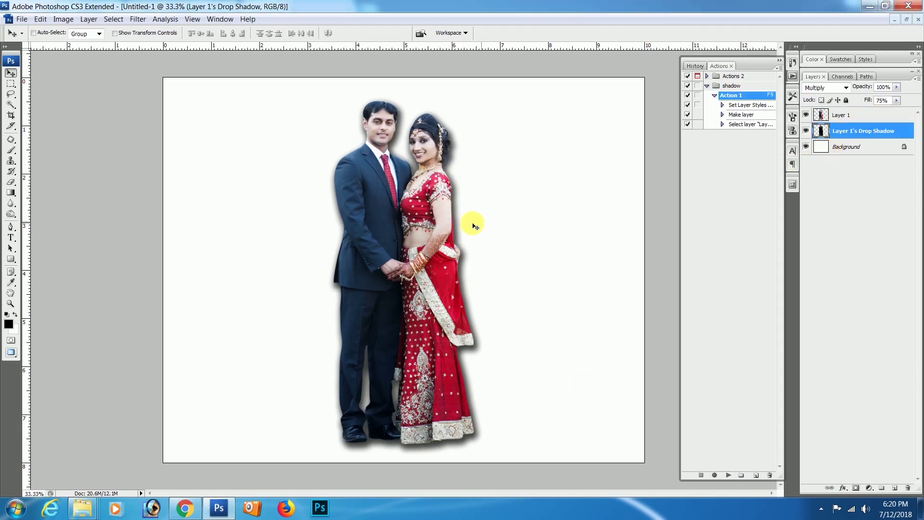
left_click_drag(474, 225, 573, 235)
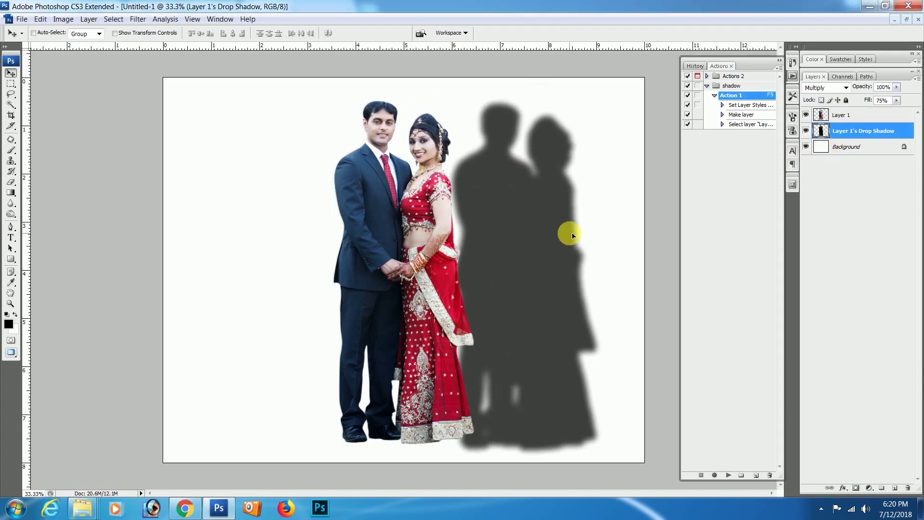